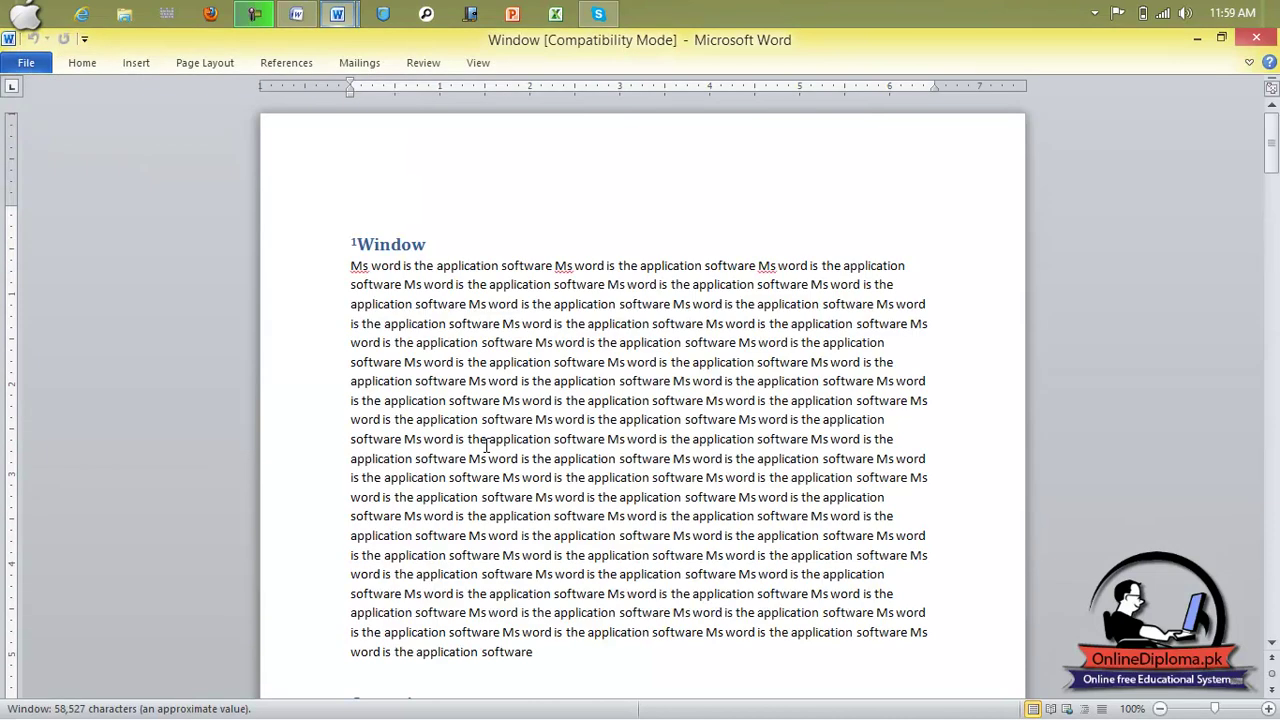
Step: Turn off Minimize the Ribbon so the full set of commands stays displayed
scroll(478, 390, "down", 10)
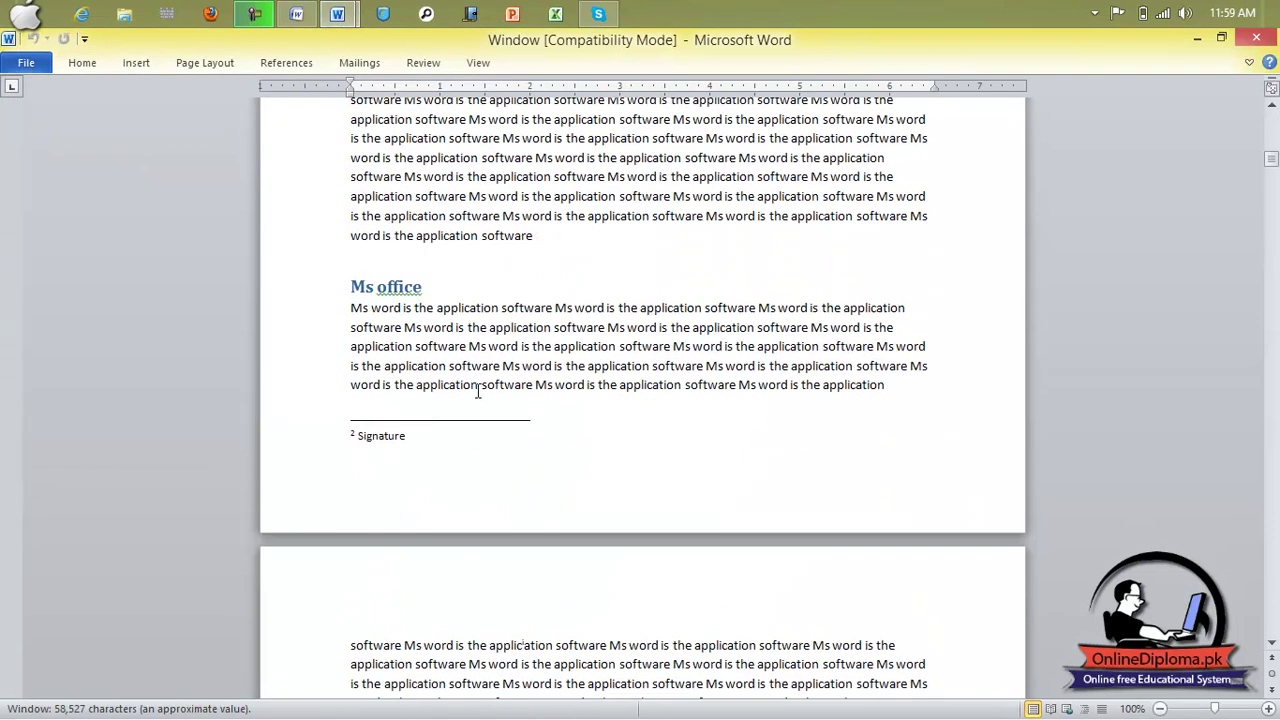
scroll(476, 391, "down", 3)
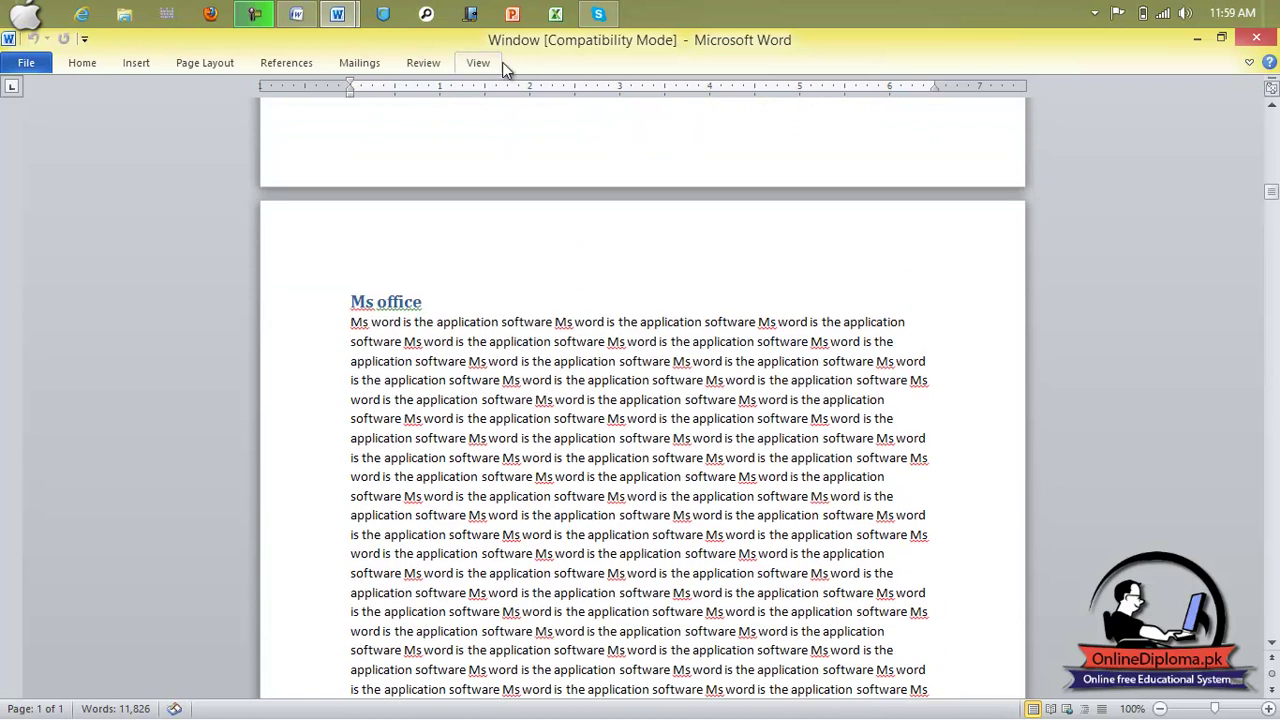
right_click(462, 64)
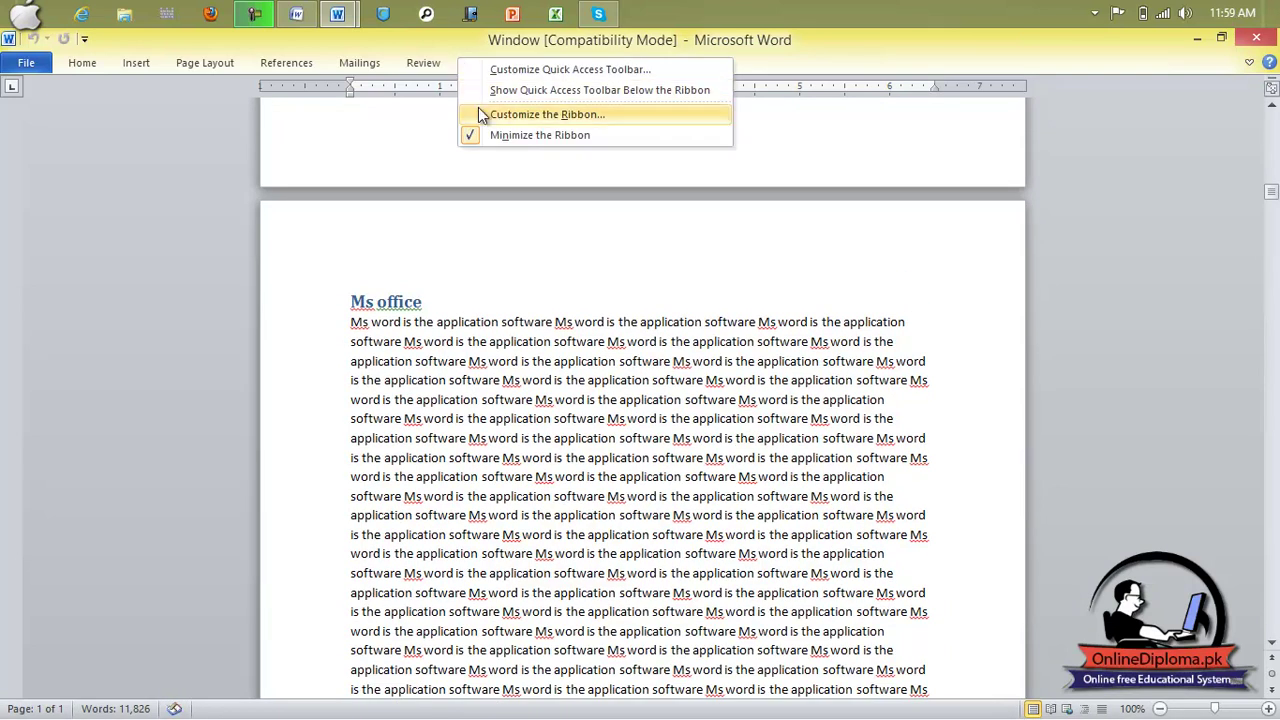
left_click(490, 137)
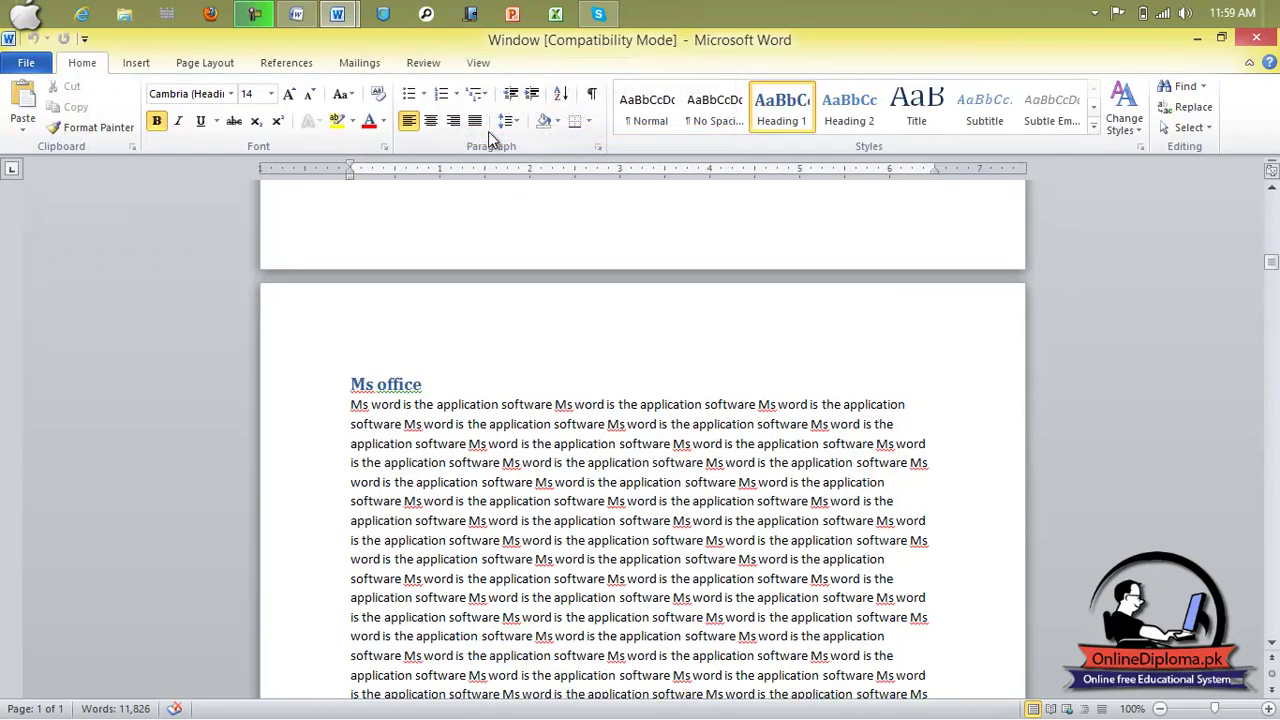
Step: Display the document in Full Screen Reading view, page through it, and close the reading view
left_click(478, 63)
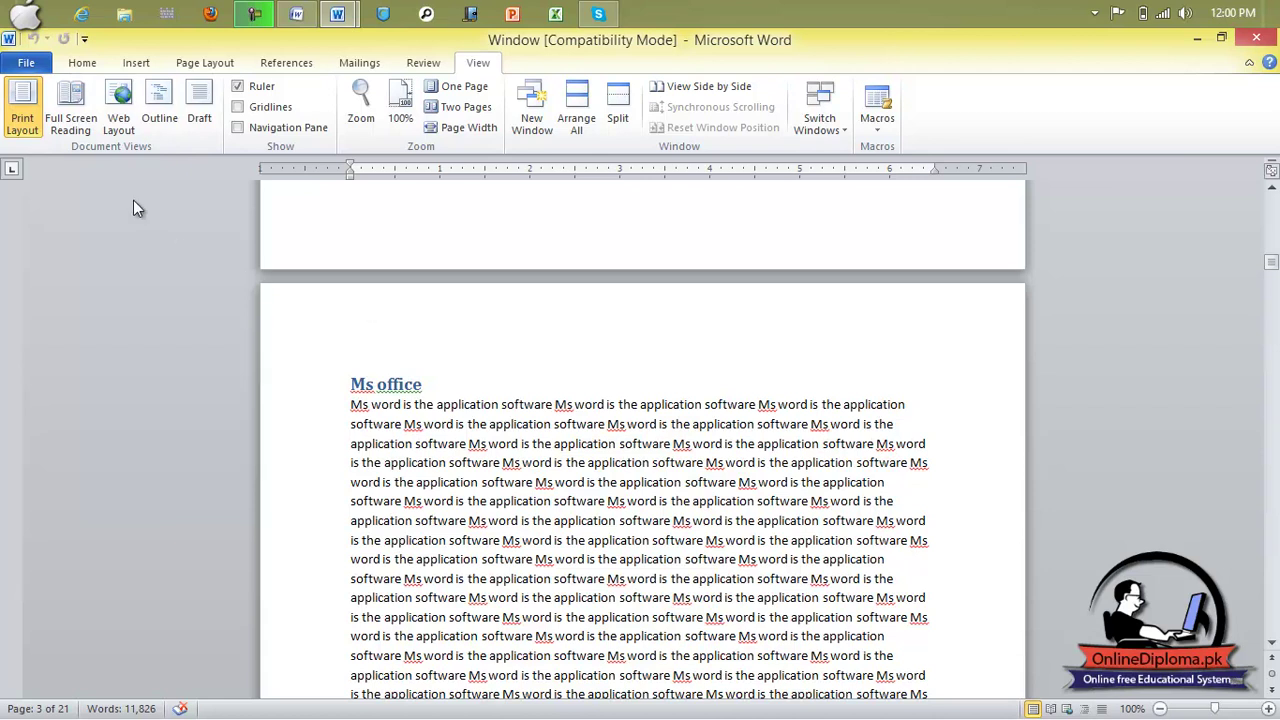
left_click(80, 125)
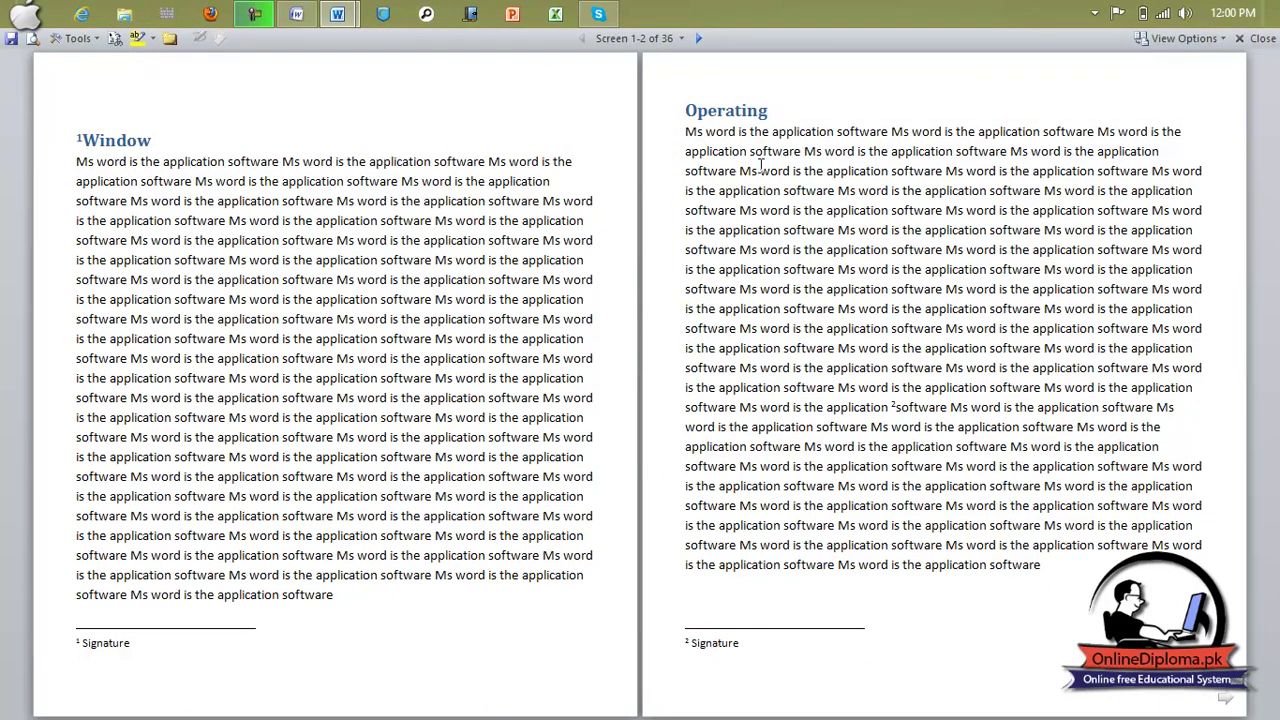
scroll(760, 165, "down", 13)
scroll(760, 165, "down", 2)
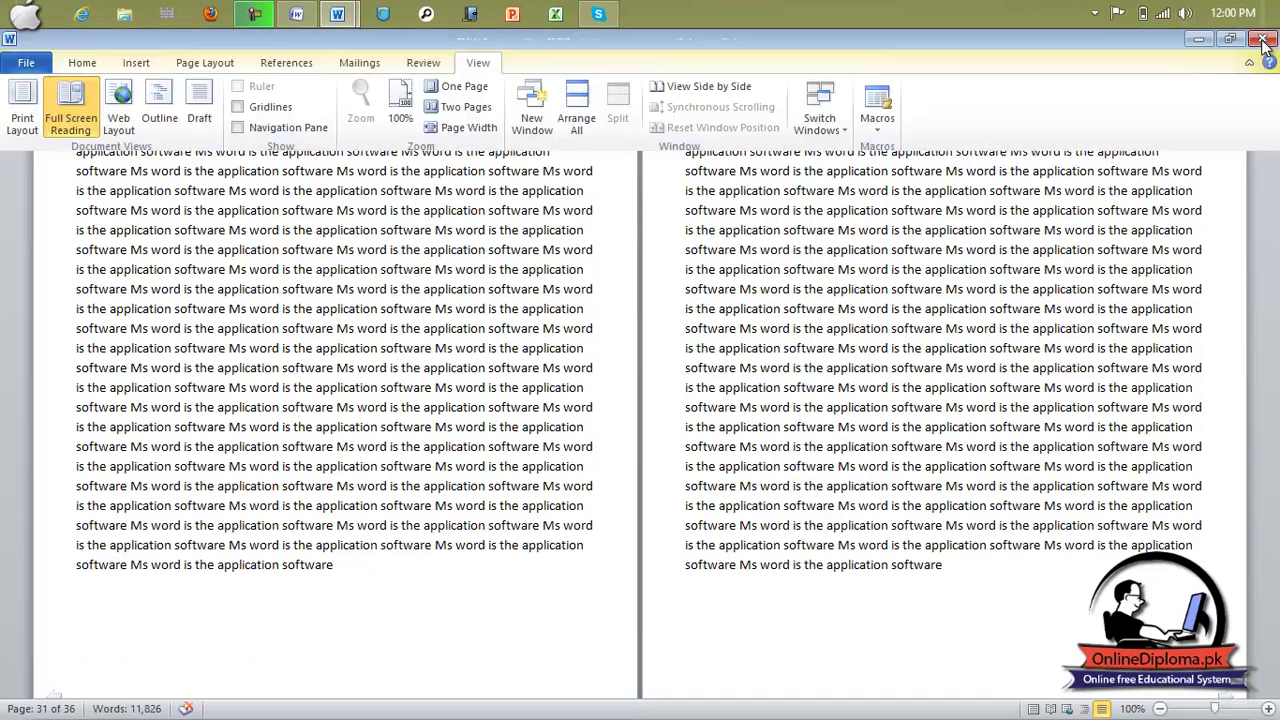
left_click(1262, 42)
Step: Switch the document to Web Layout view and look through its sections down to the end and back
left_click(118, 122)
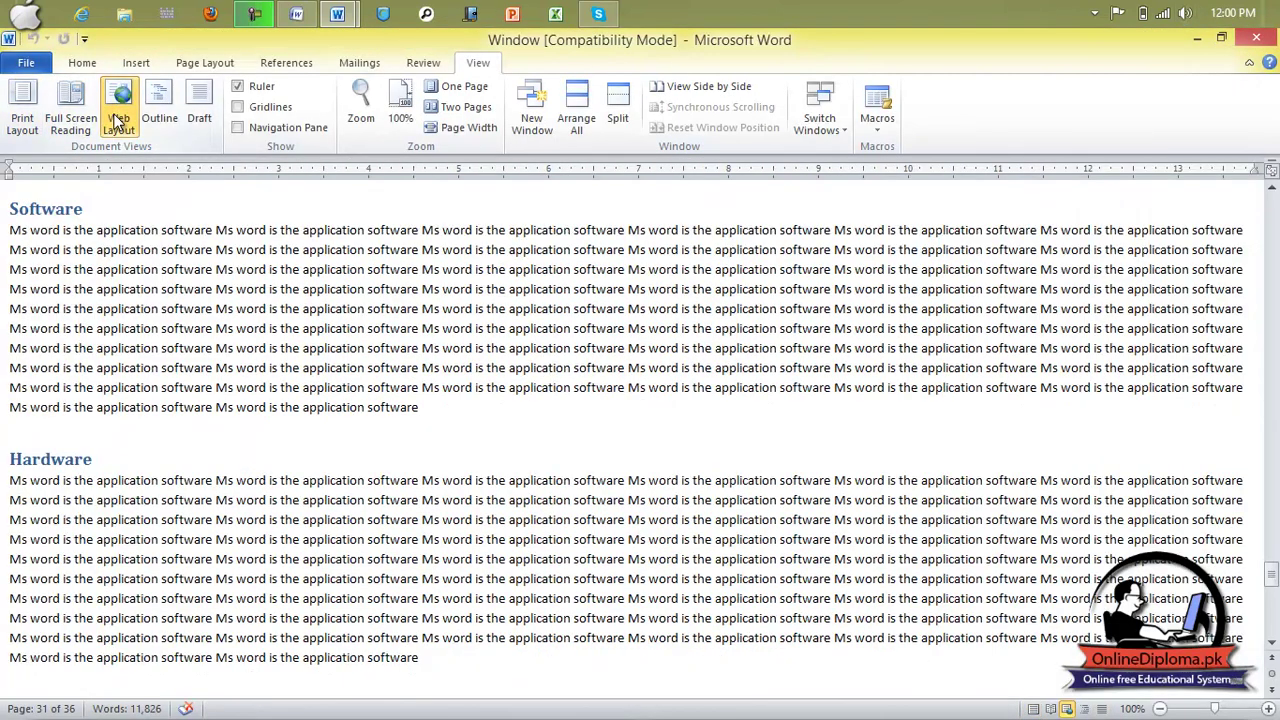
scroll(549, 257, "down", 14)
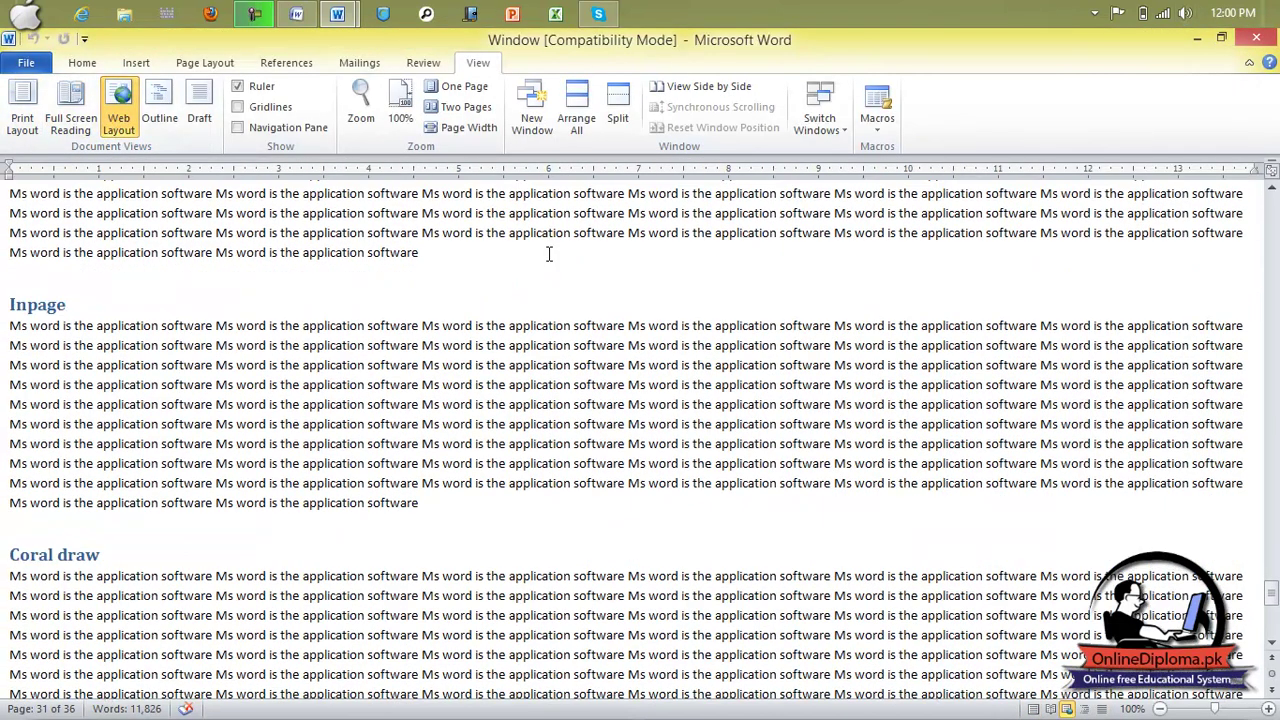
scroll(549, 255, "down", 3)
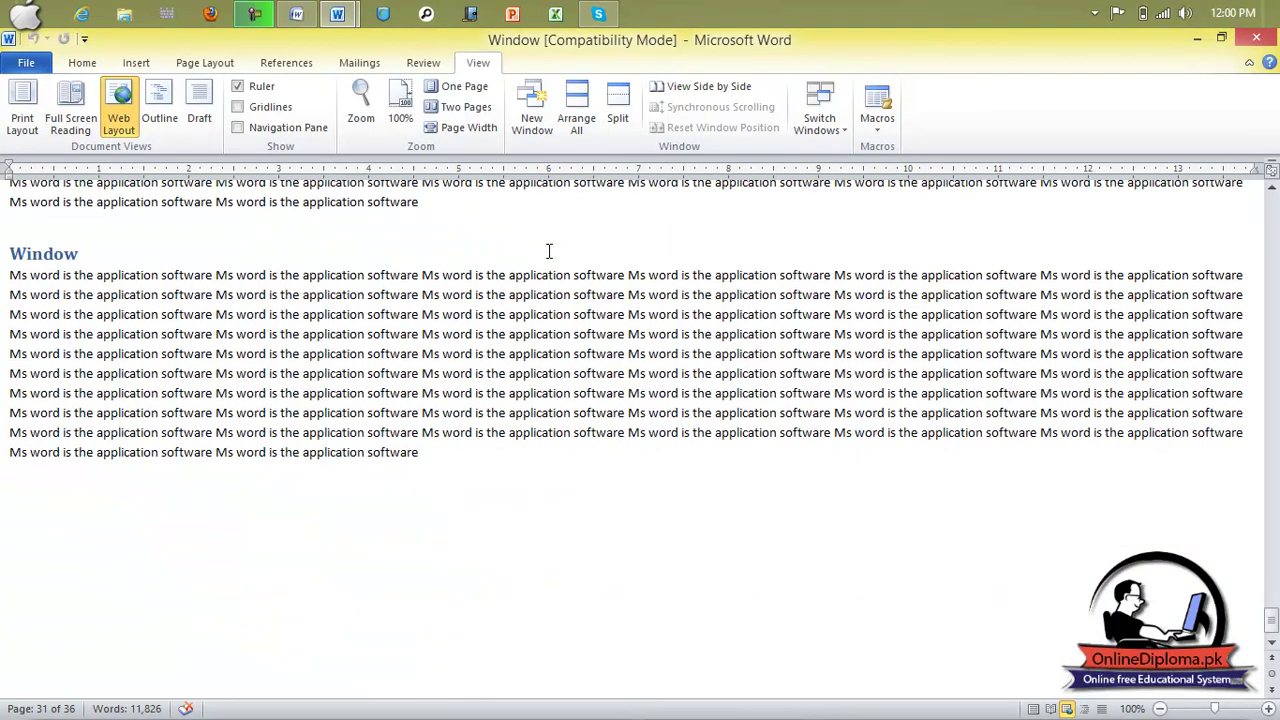
scroll(549, 250, "up", 20)
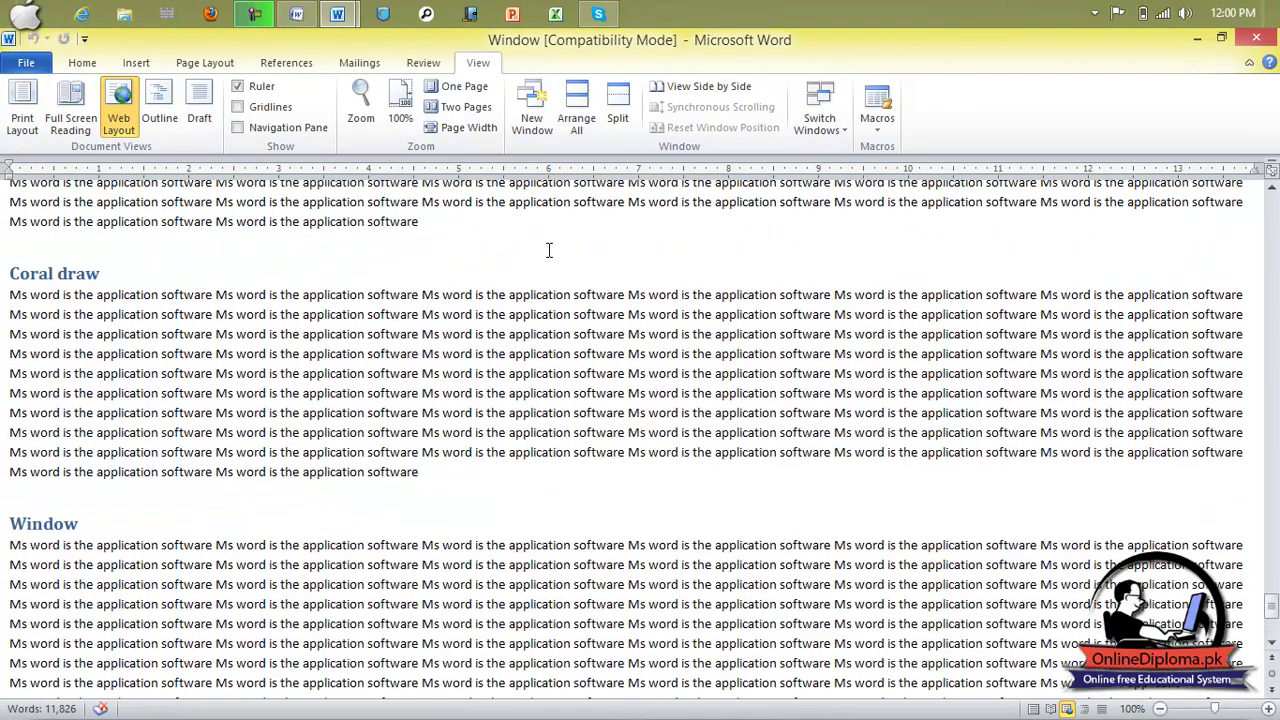
scroll(548, 250, "up", 8)
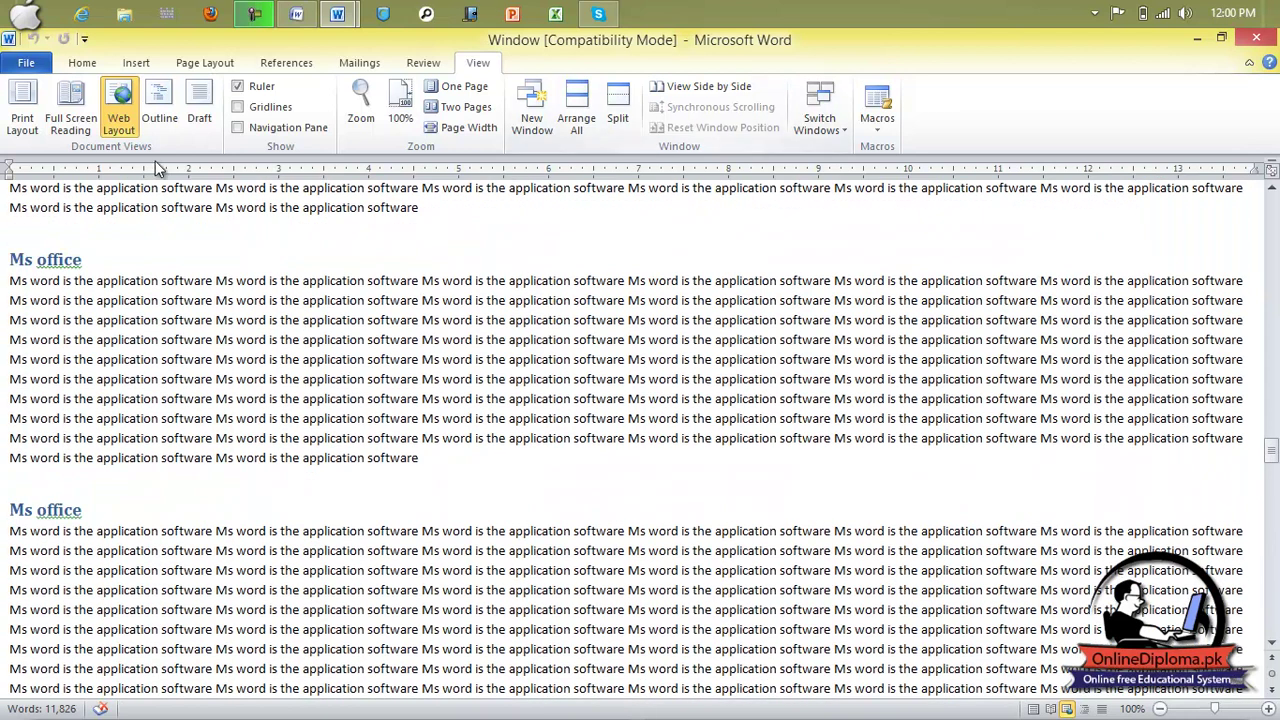
Step: Show the document in Outline view, look over its headings and body text, and close Outline view
left_click(160, 110)
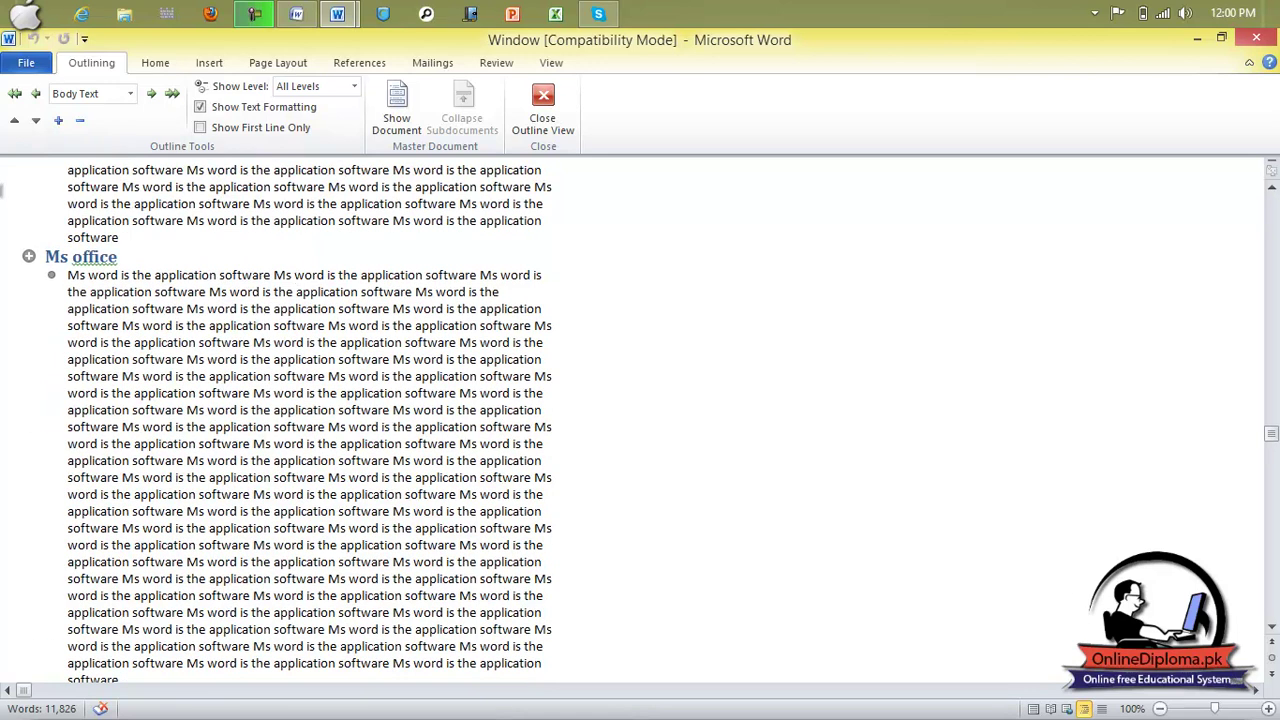
scroll(123, 280, "down", 10)
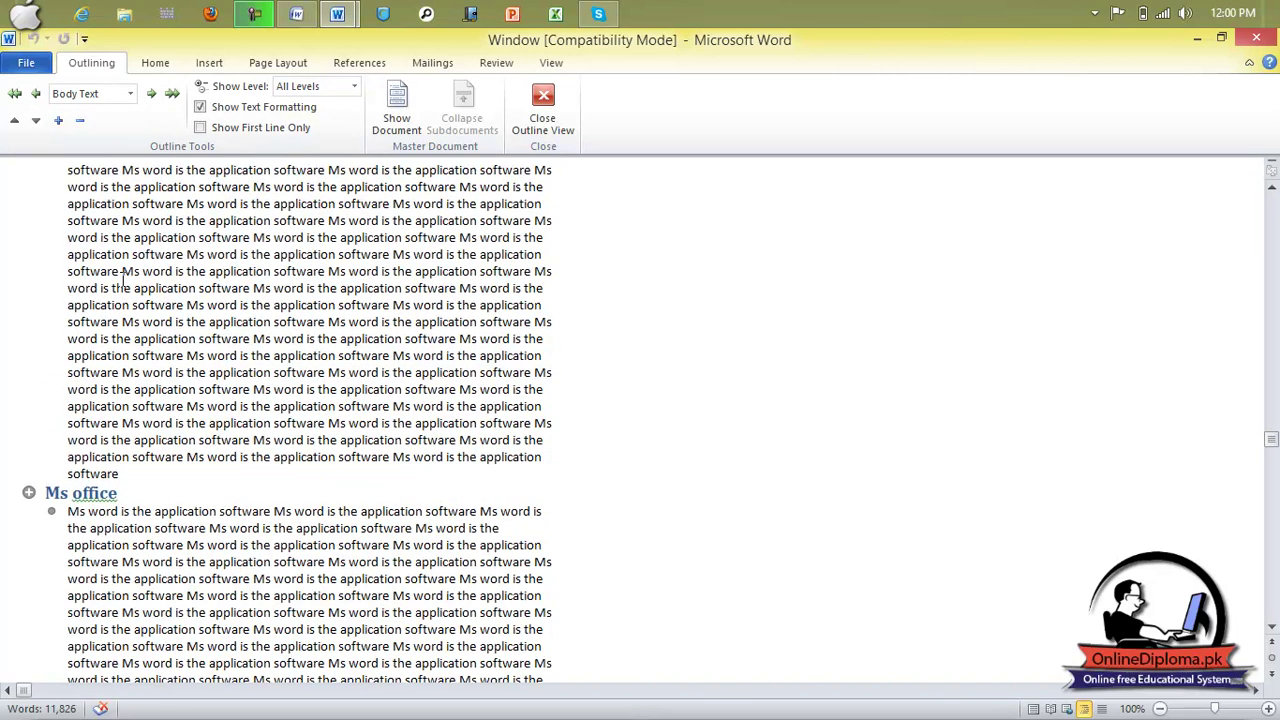
scroll(123, 280, "down", 9)
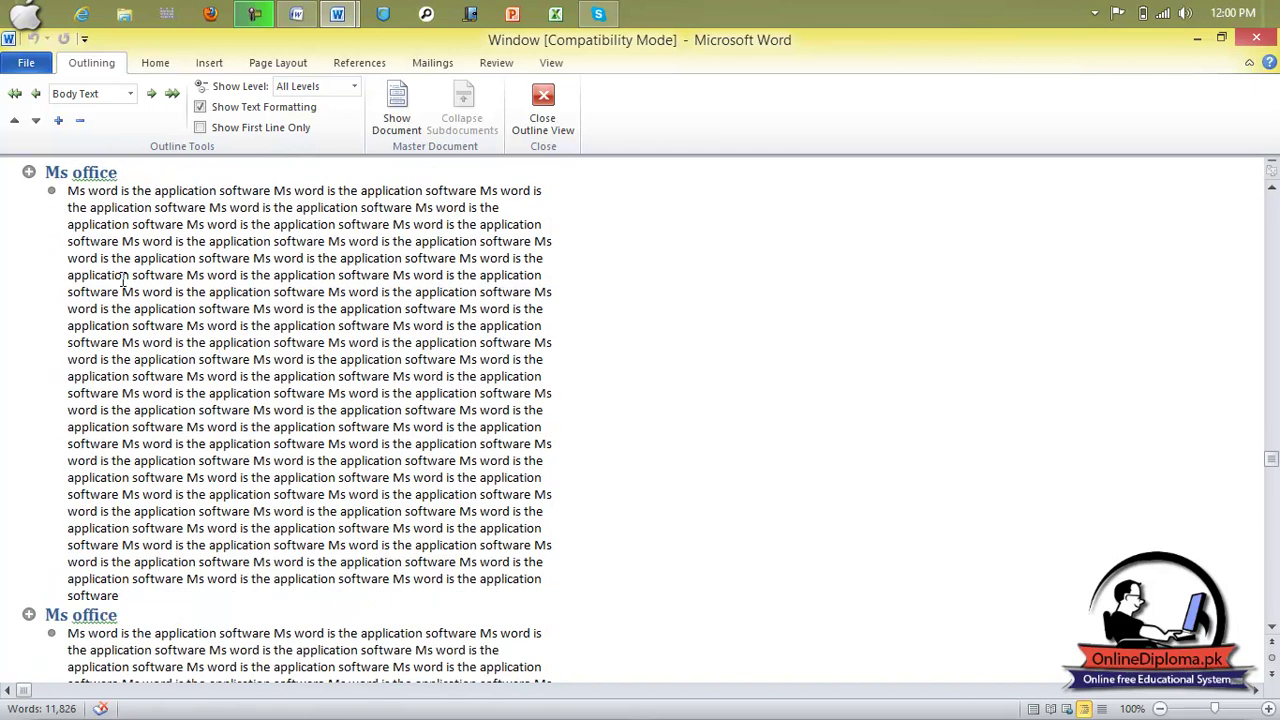
left_click(540, 110)
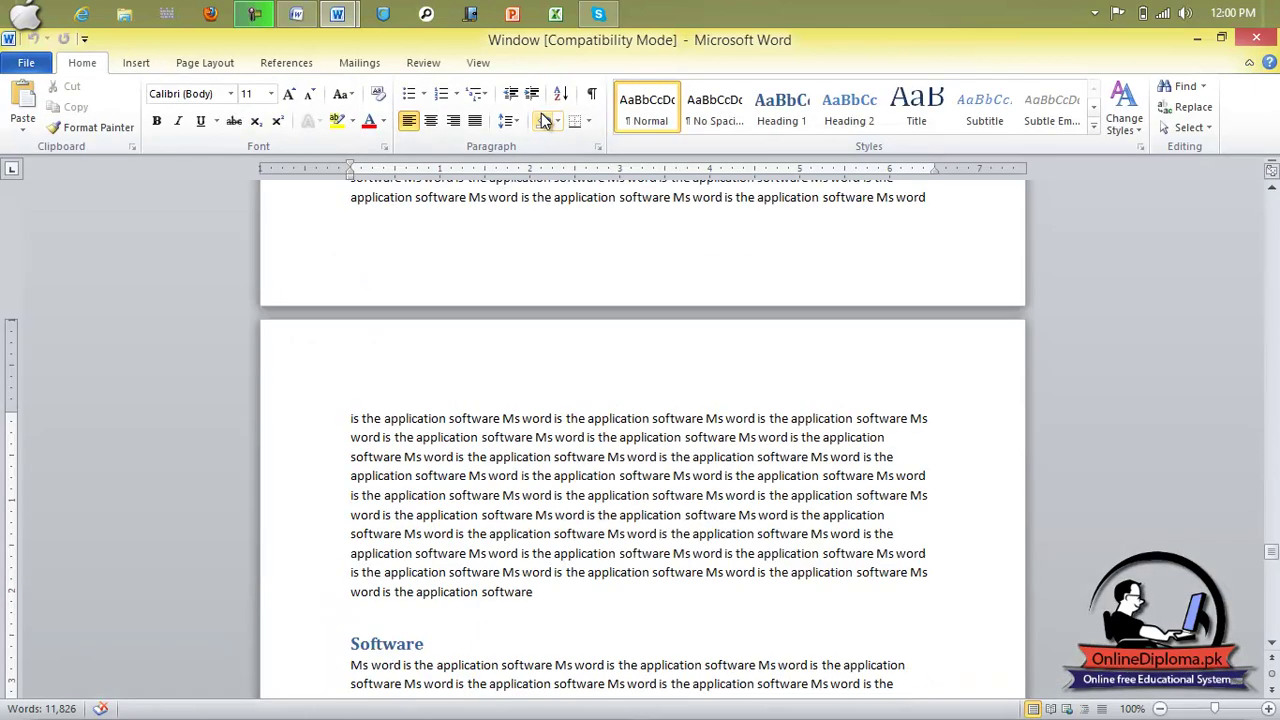
Step: Switch the document to Draft view and examine its pages and page breaks from the beginning
left_click(476, 62)
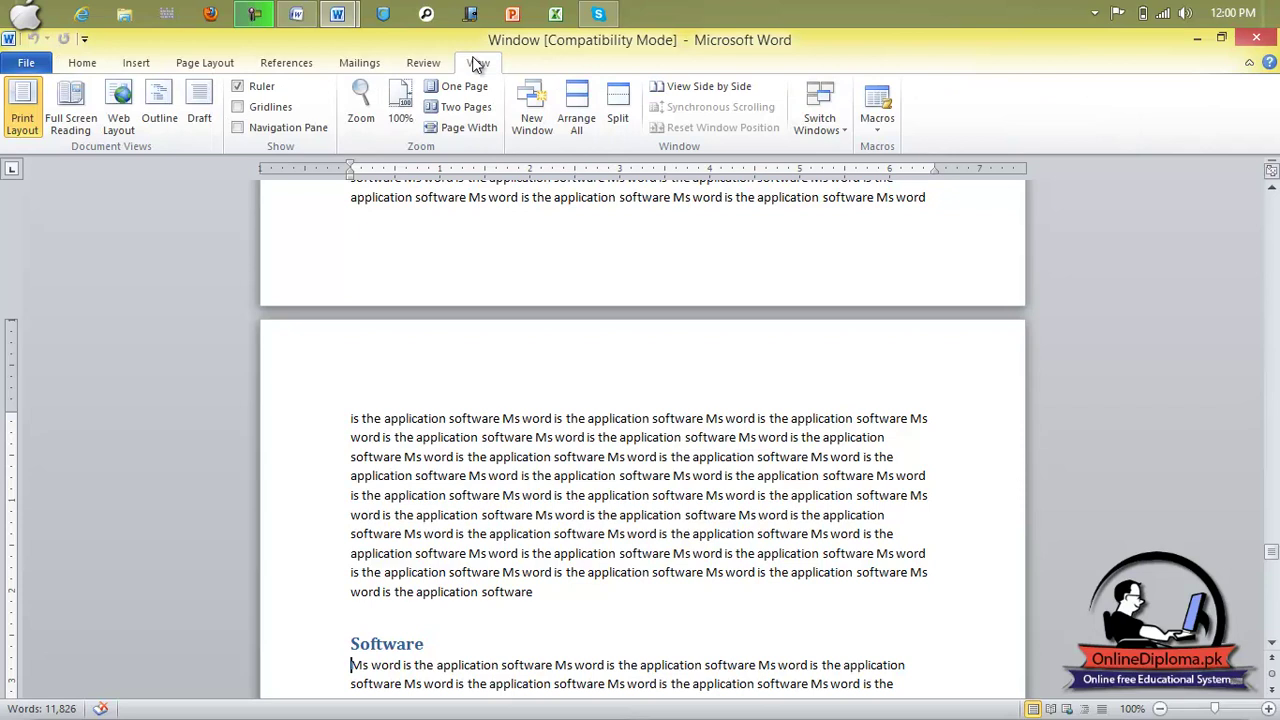
left_click(201, 120)
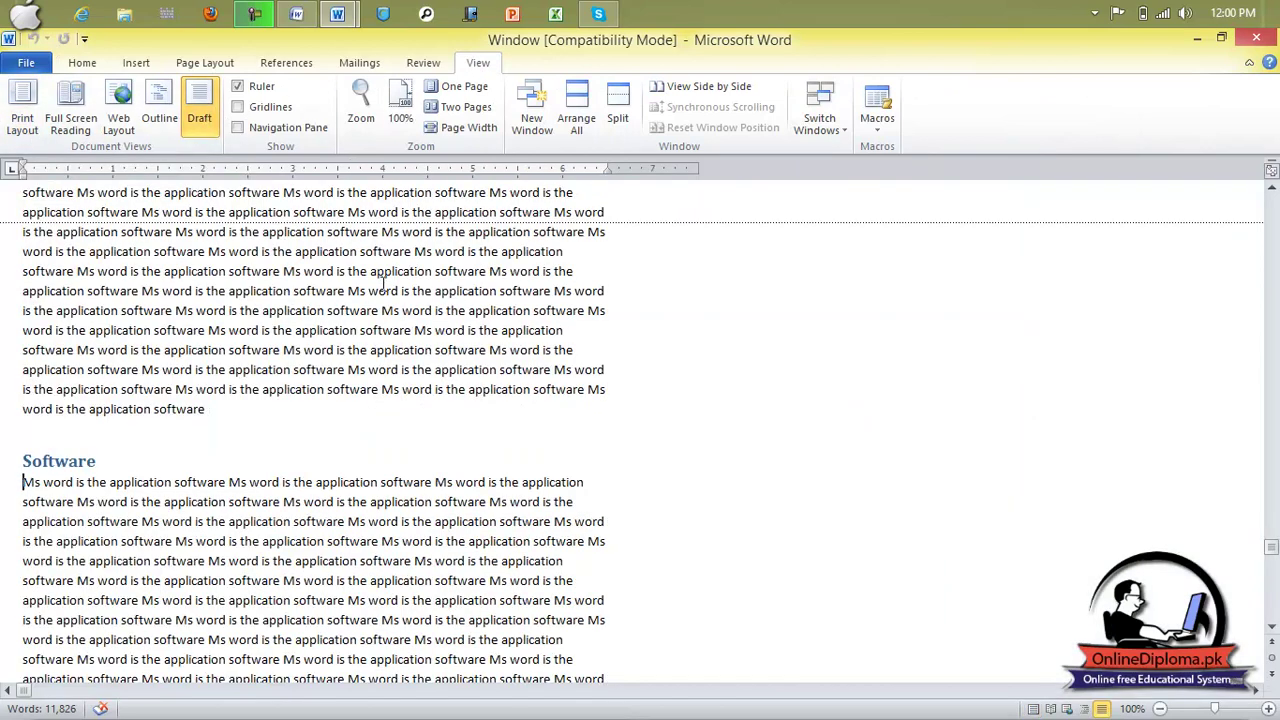
scroll(383, 285, "up", 7)
left_click_drag(1270, 536, 1217, 200)
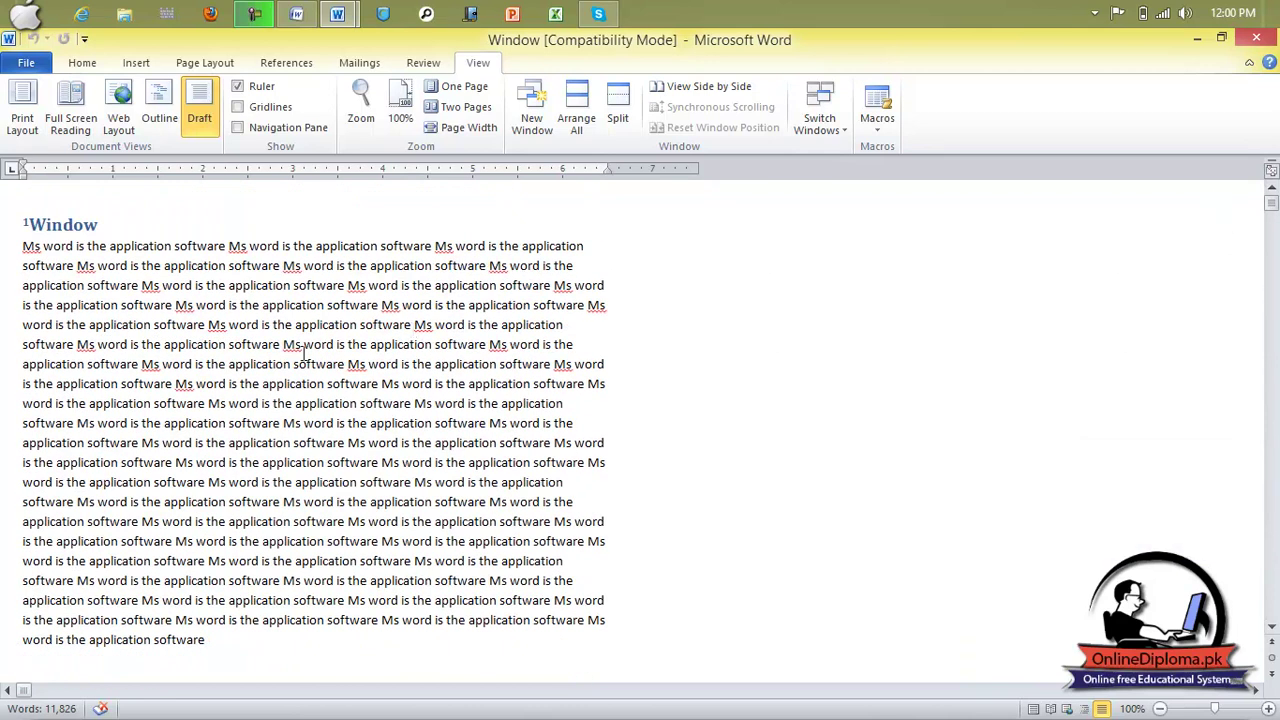
scroll(303, 355, "down", 3)
scroll(232, 465, "down", 5)
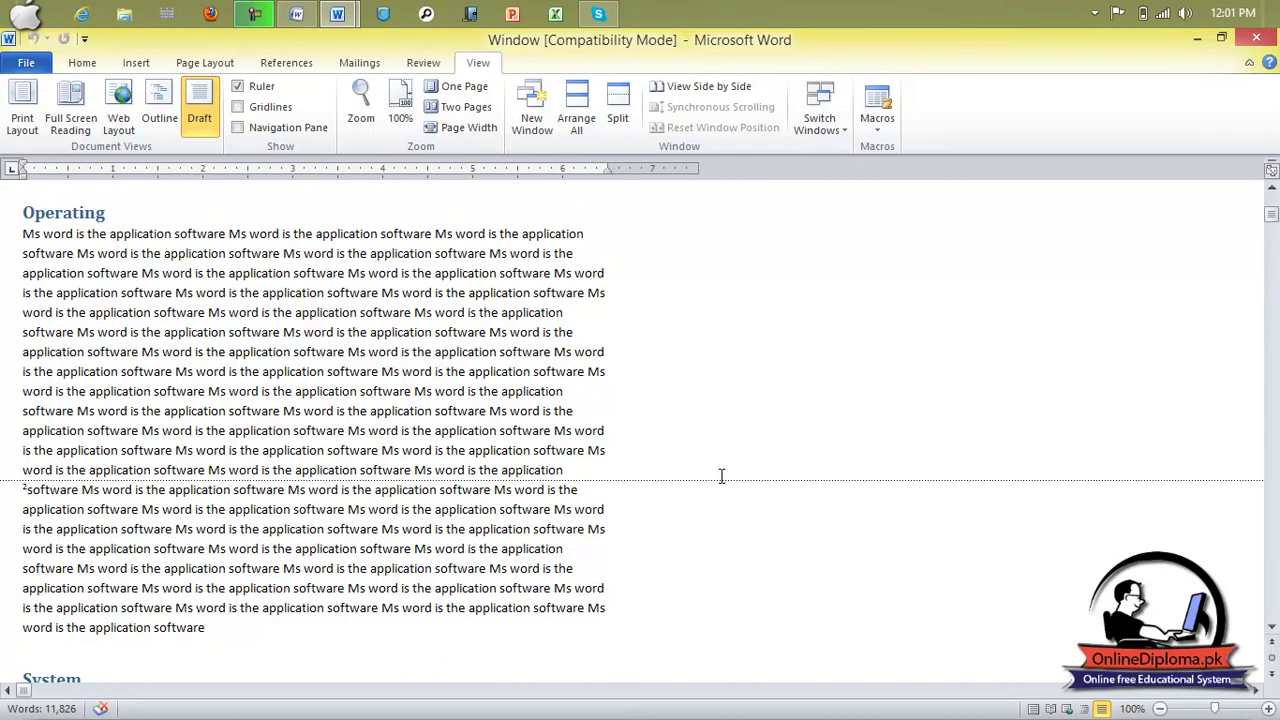
scroll(511, 488, "down", 12)
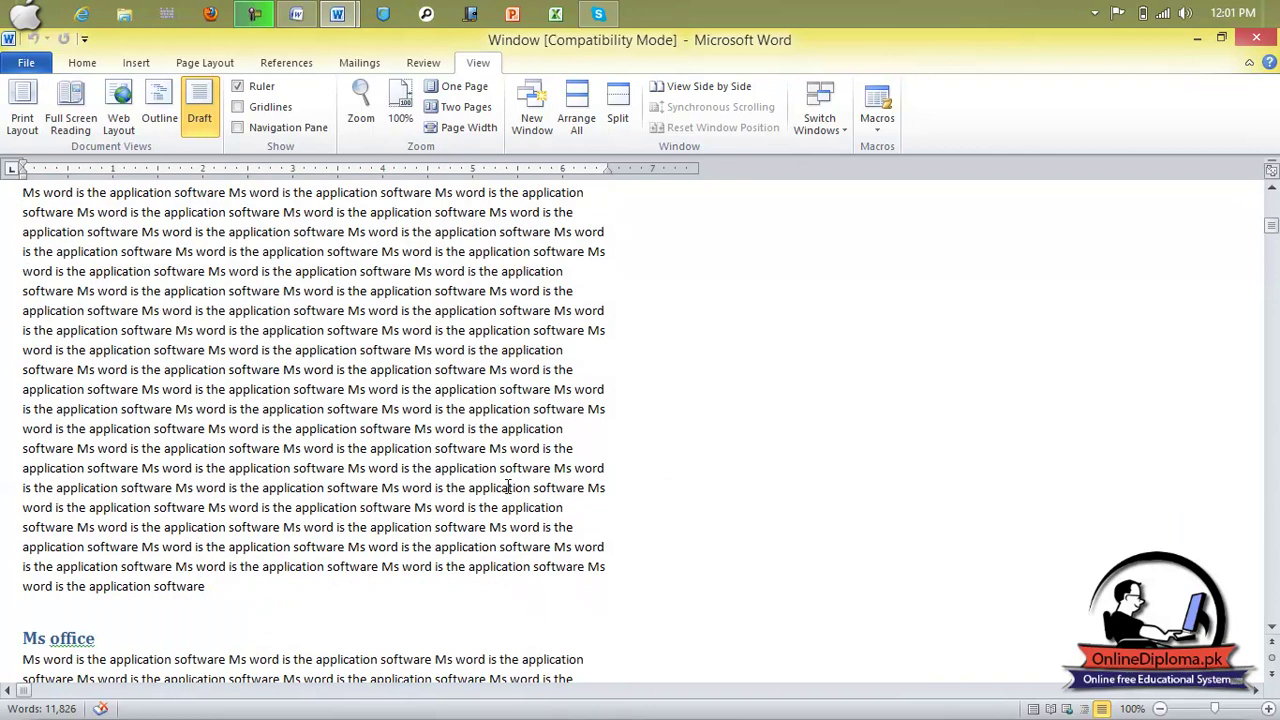
scroll(474, 541, "down", 3)
scroll(474, 541, "up", 6)
scroll(474, 541, "down", 3)
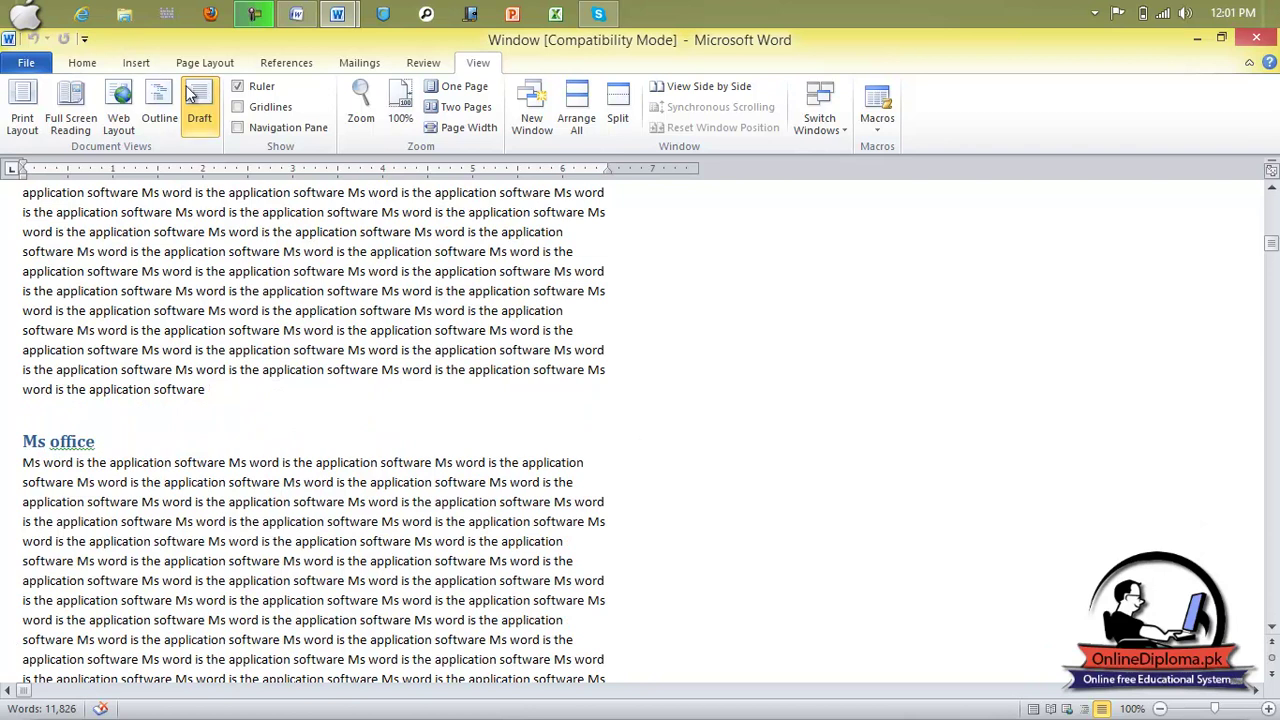
Step: Return the document to Print Layout view, hide the ruler, and show it again
left_click(18, 100)
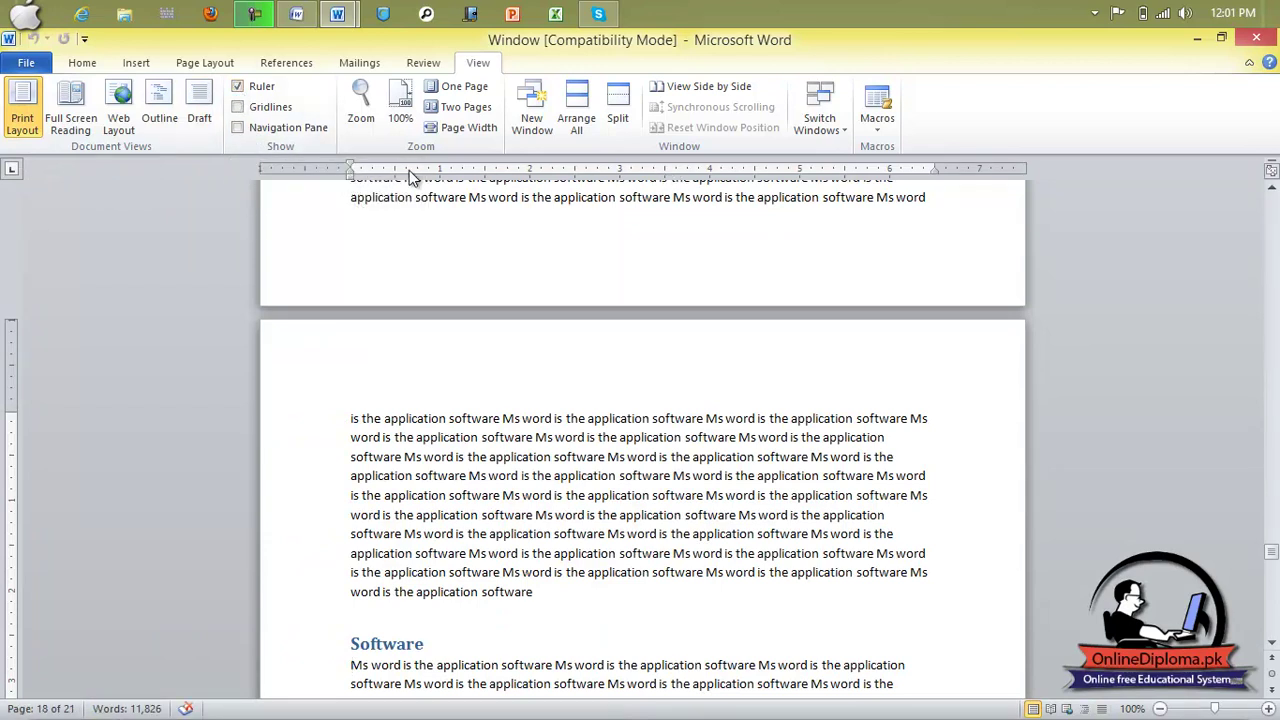
left_click(238, 87)
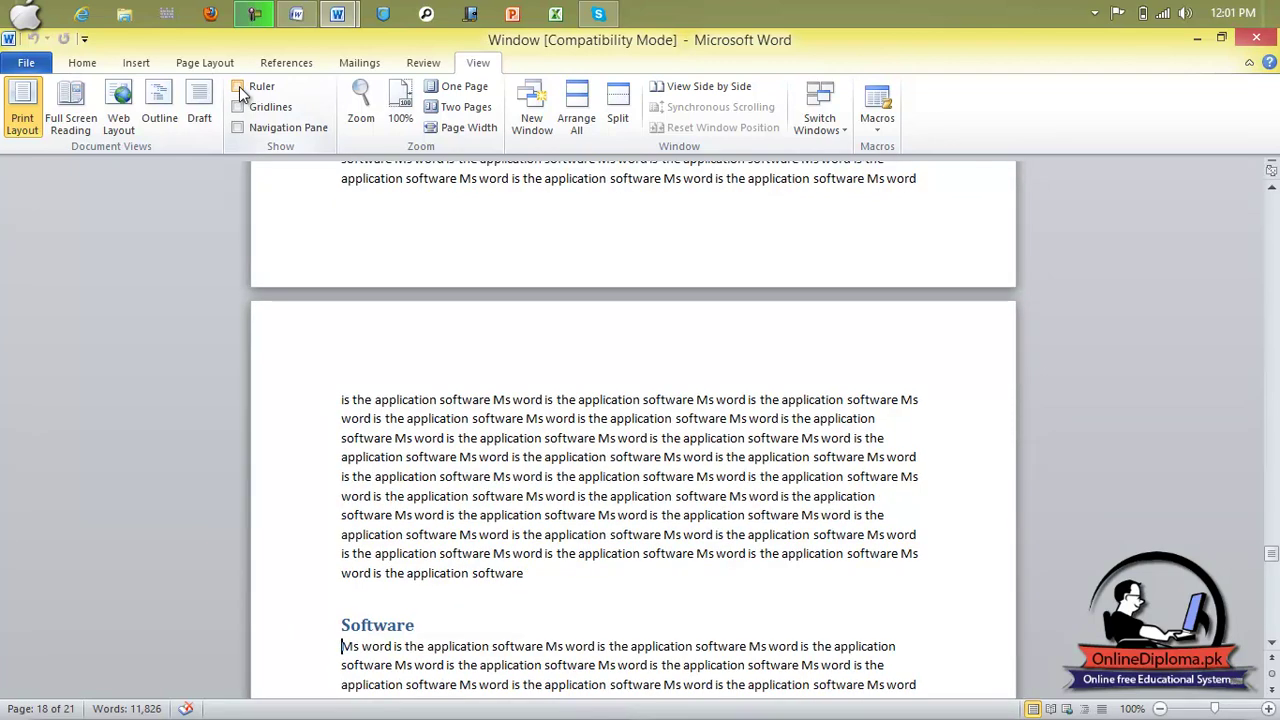
left_click(240, 88)
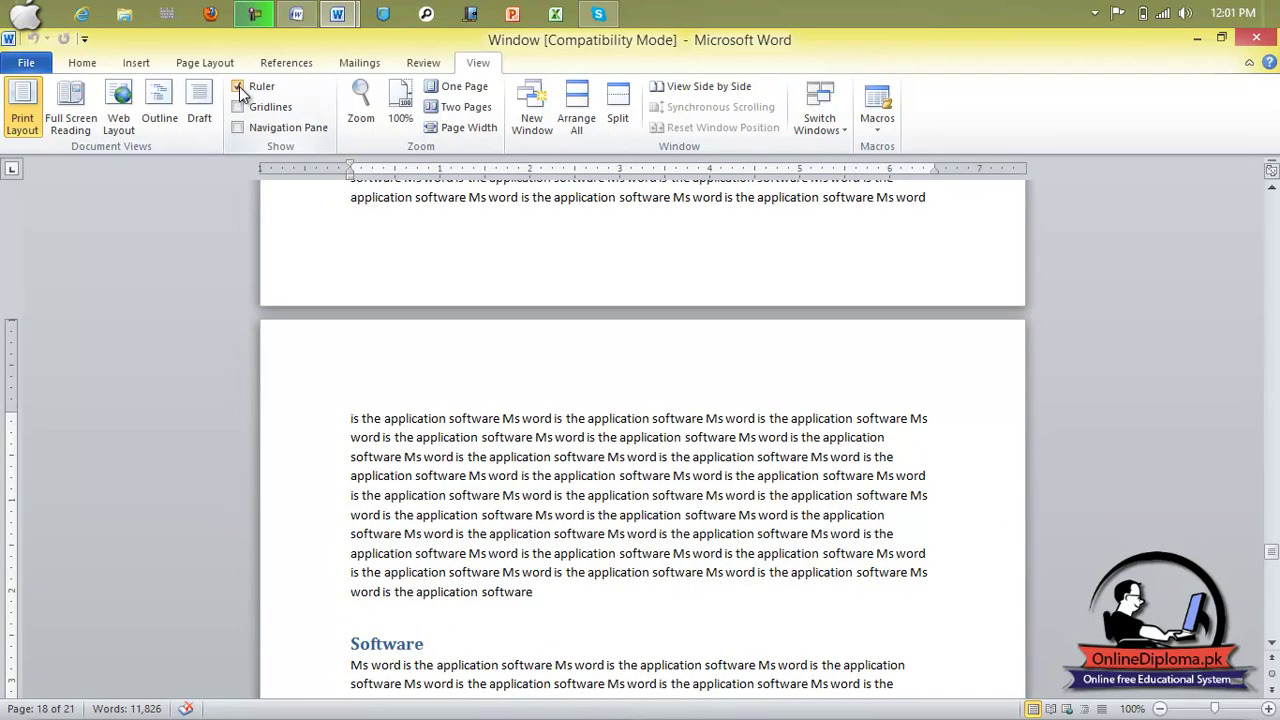
Step: Show gridlines on the pages, look them over, and hide the gridlines again
left_click(238, 107)
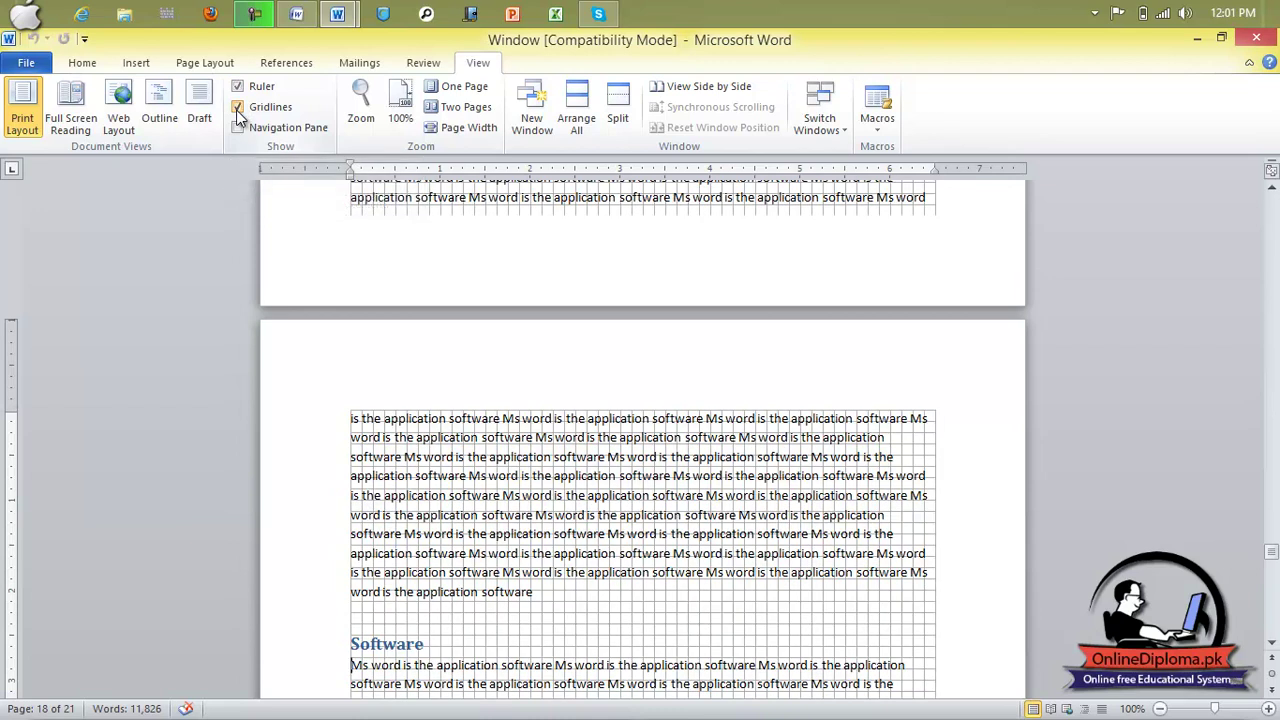
scroll(378, 248, "up", 15)
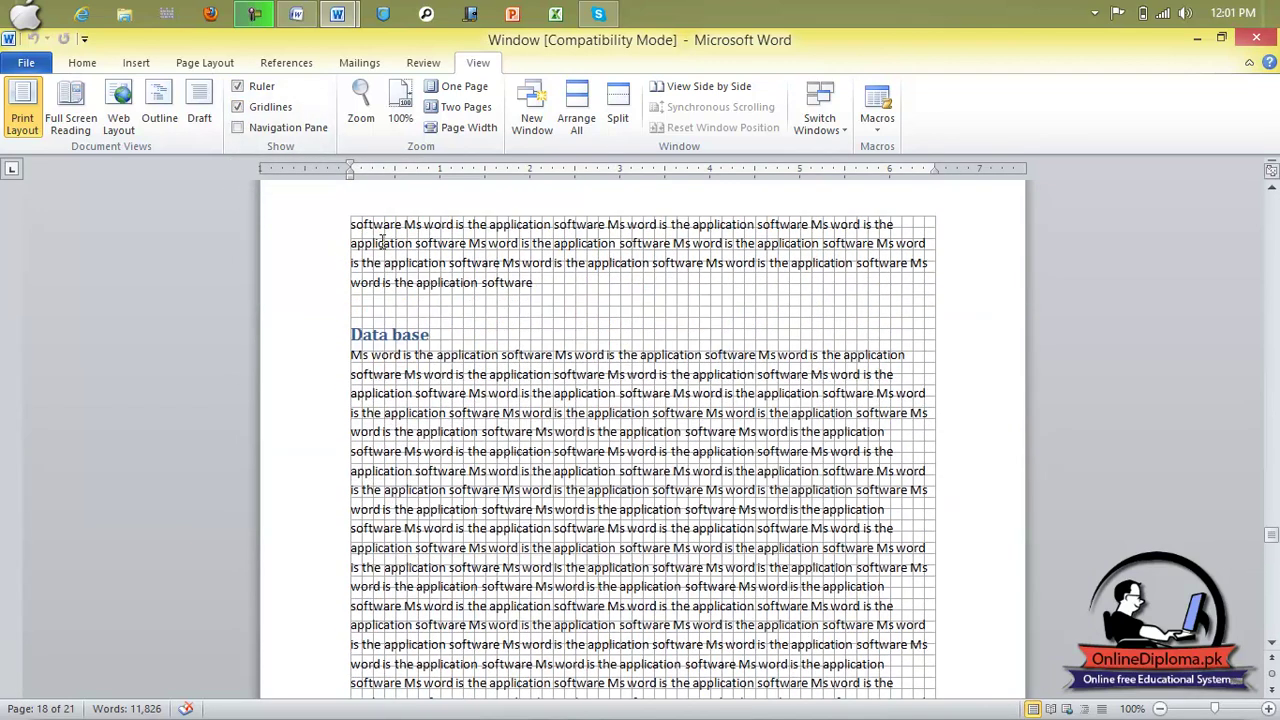
left_click(253, 109)
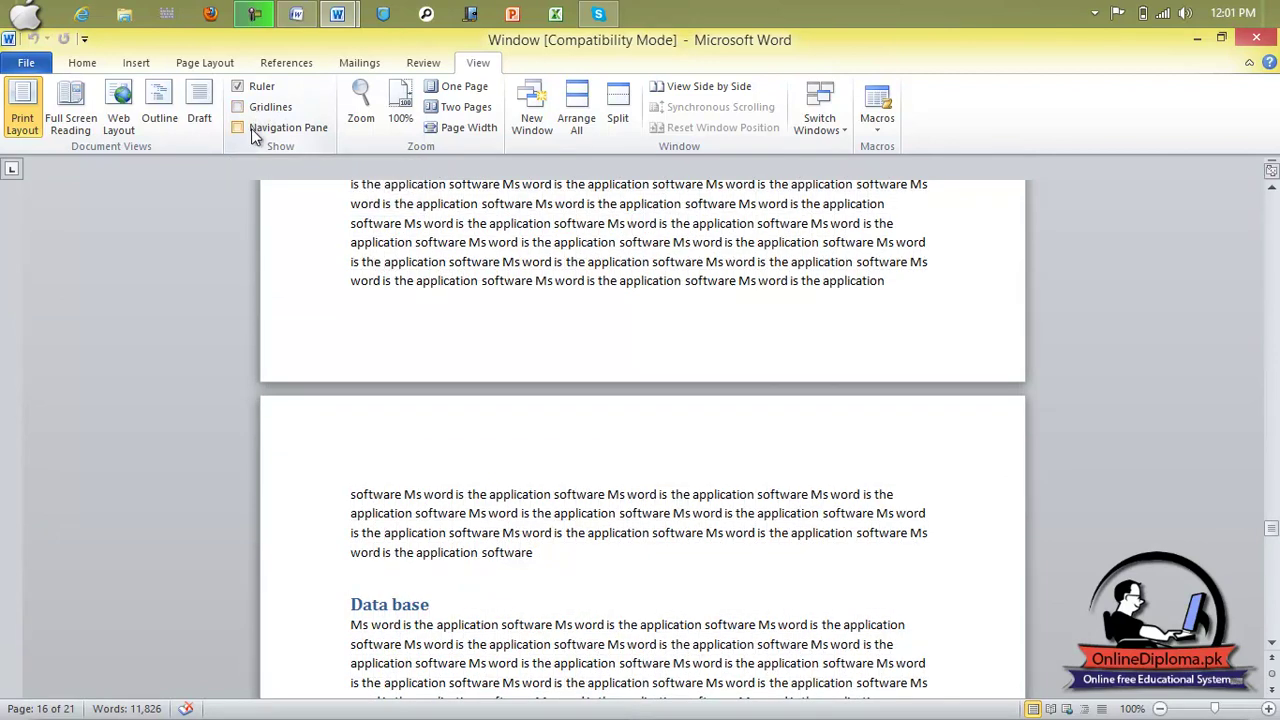
Step: Show the Navigation Pane and jump between the document's Ms office sections through its list of headings
left_click(255, 136)
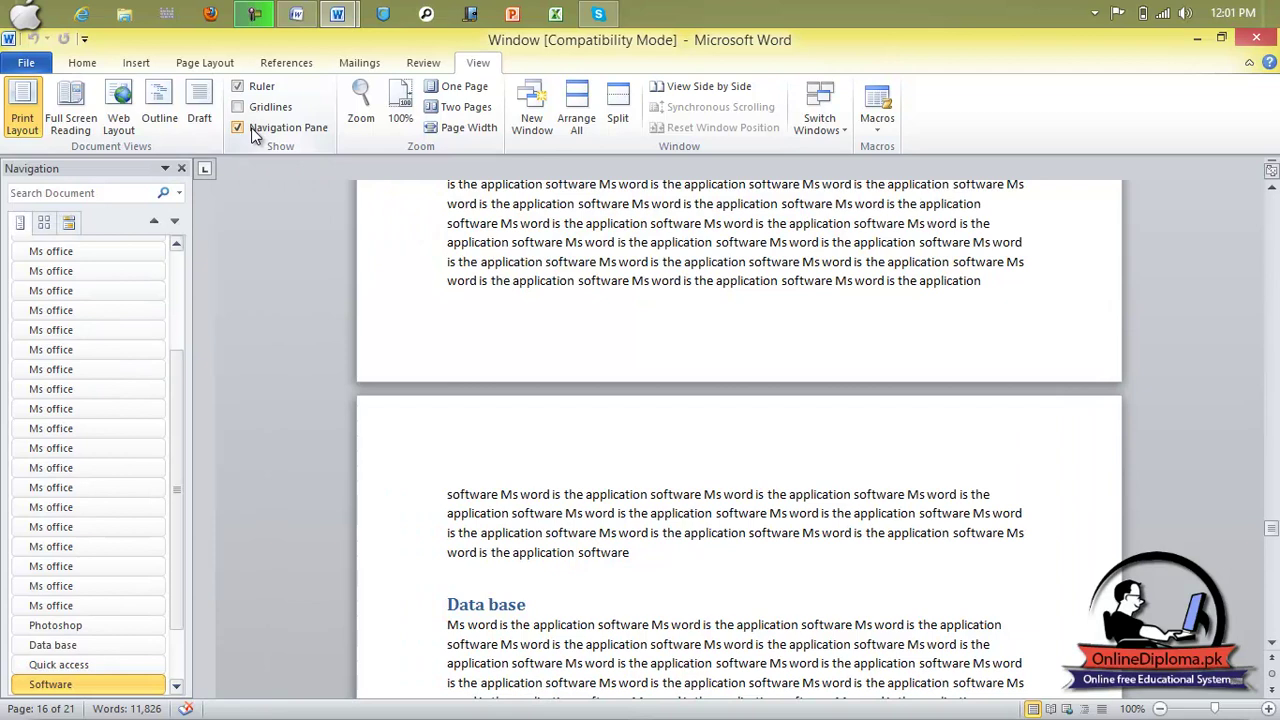
left_click(80, 269)
left_click(80, 290)
left_click(80, 310)
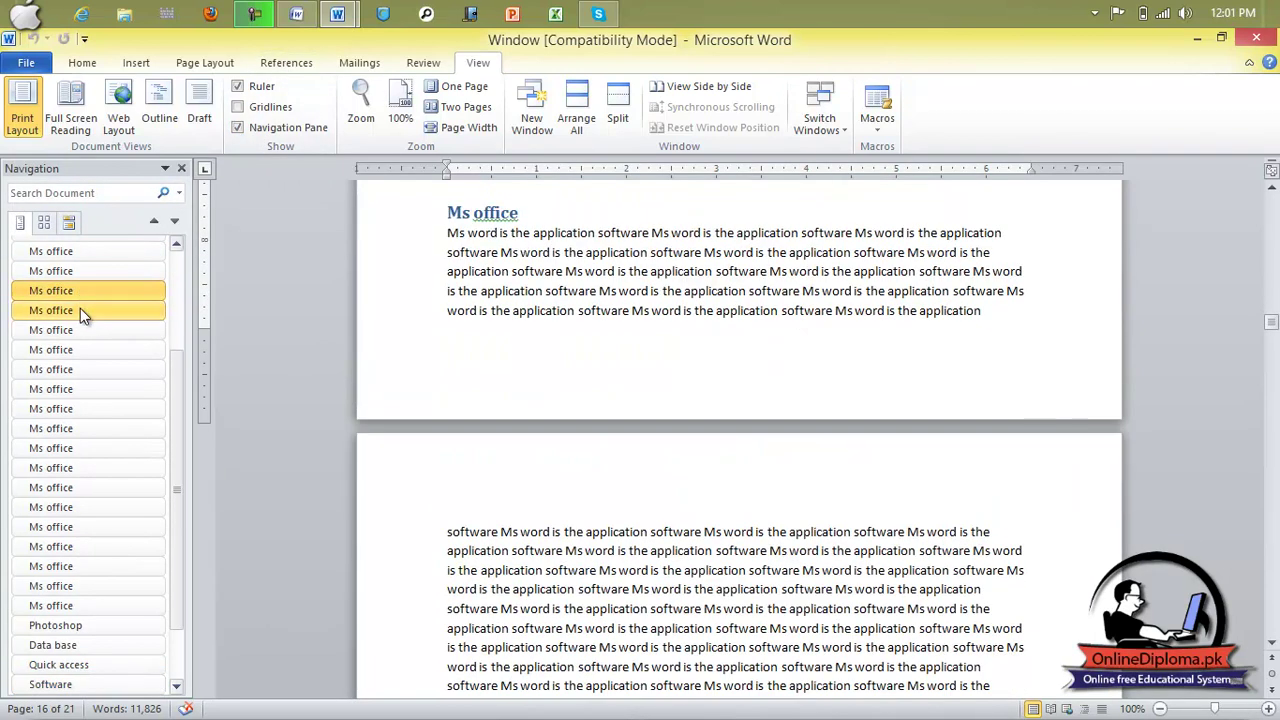
left_click(79, 329)
left_click(79, 348)
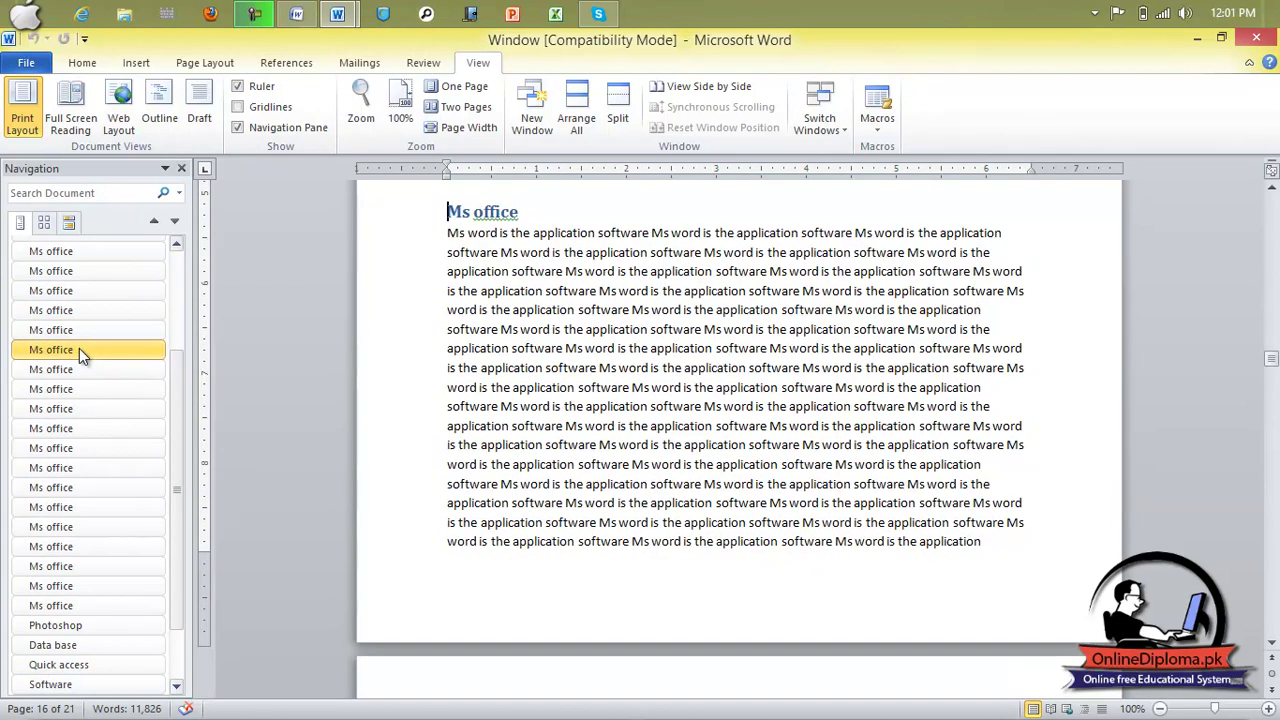
left_click(64, 372)
left_click(62, 407)
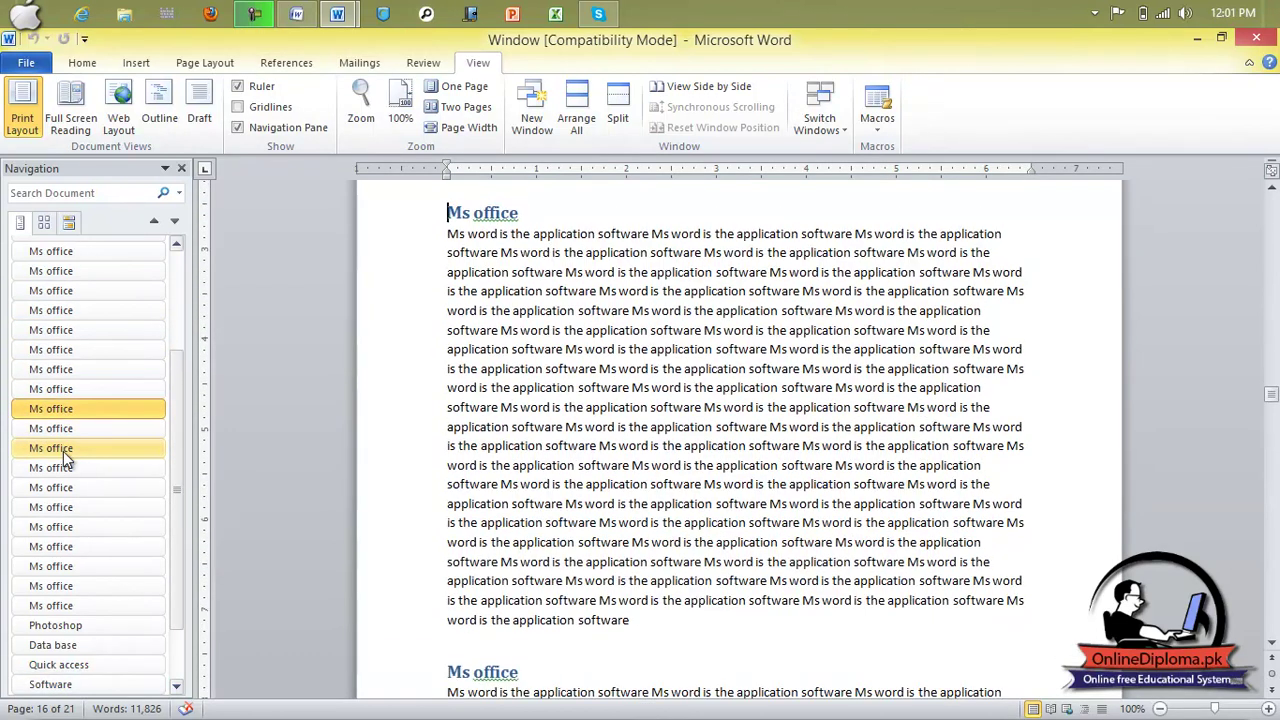
left_click(63, 448)
left_click(65, 487)
left_click(74, 505)
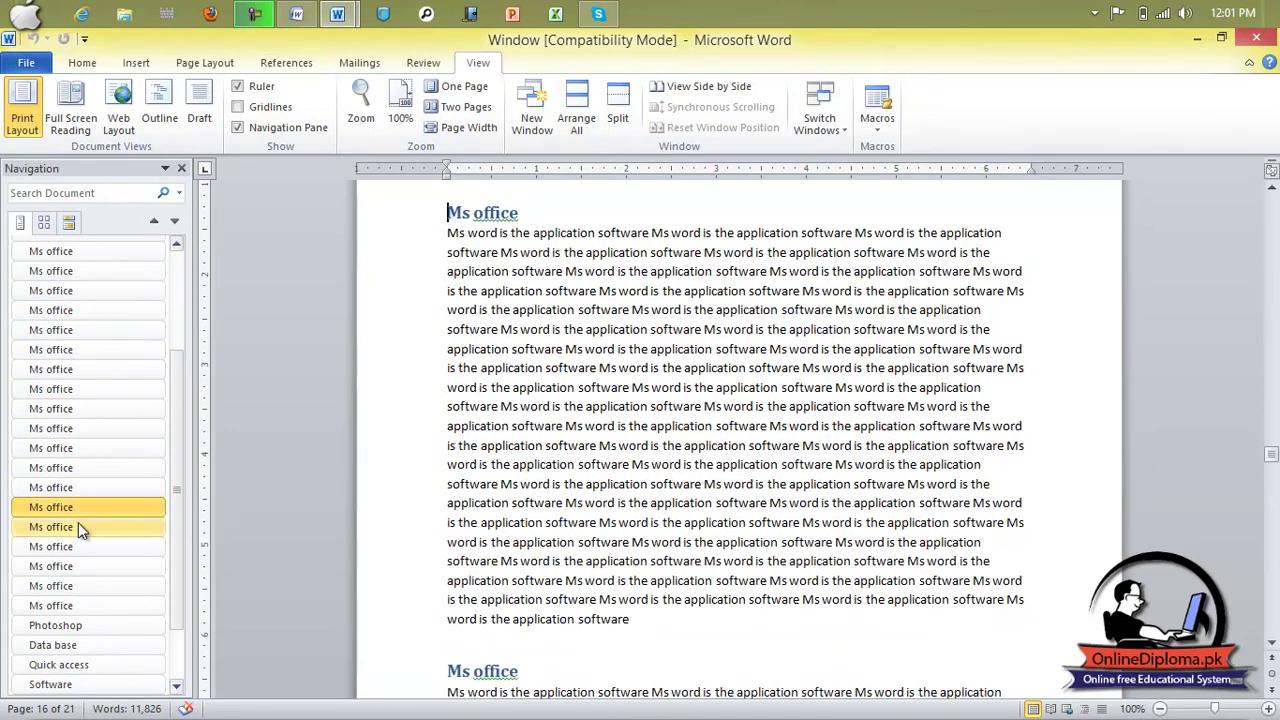
left_click(79, 524)
left_click(96, 410)
left_click(106, 330)
left_click(106, 290)
left_click(107, 252)
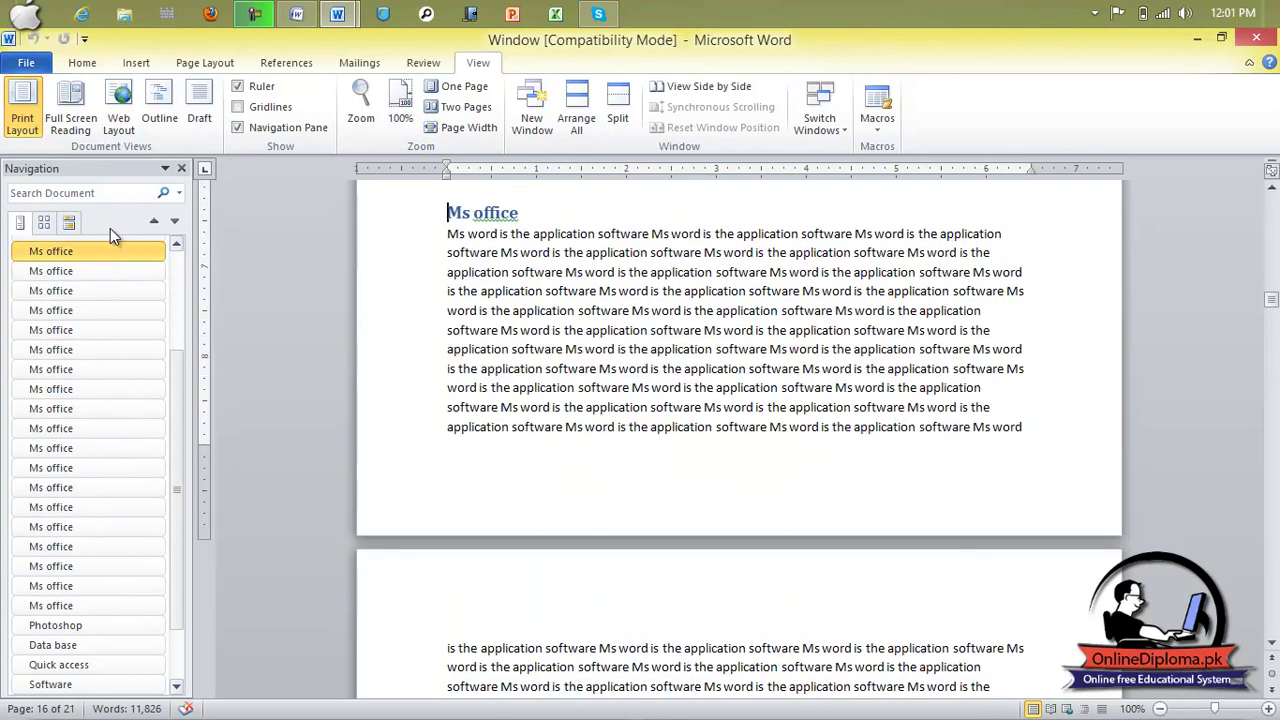
left_click(65, 370)
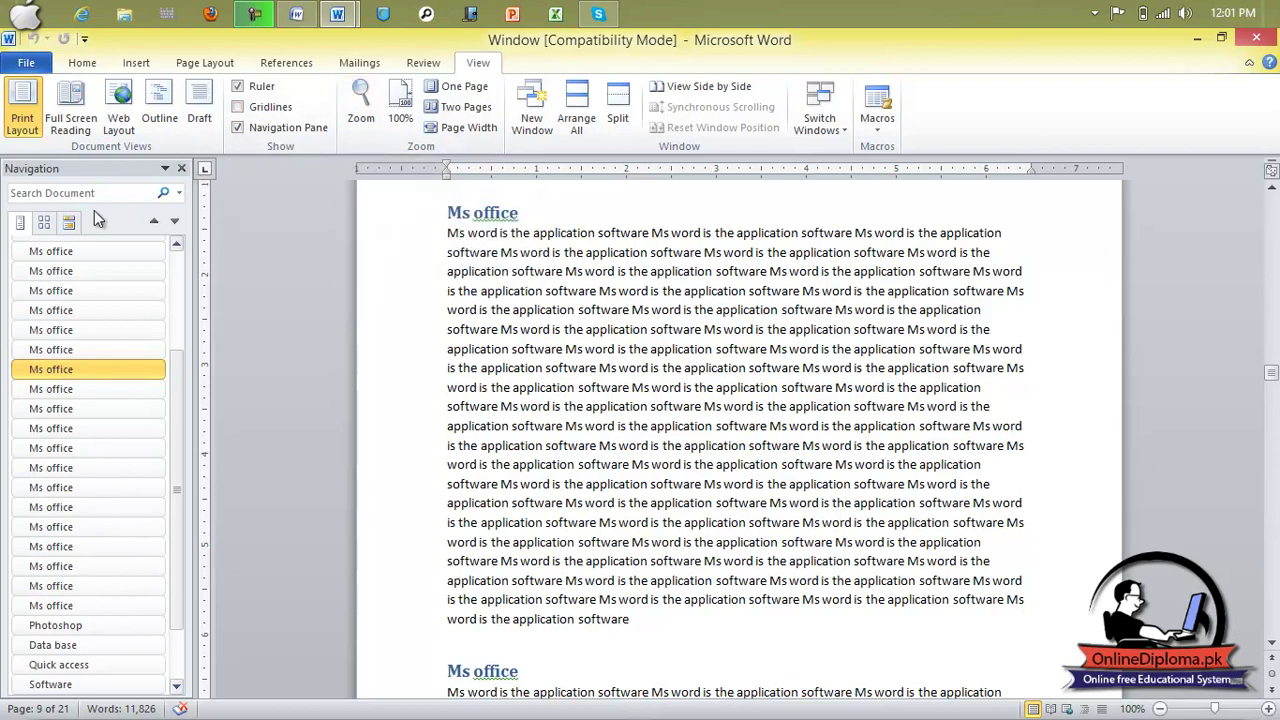
Step: Switch the Navigation Pane to page thumbnails and jump between pages 7, 8 and 9
left_click(45, 227)
left_click(88, 296)
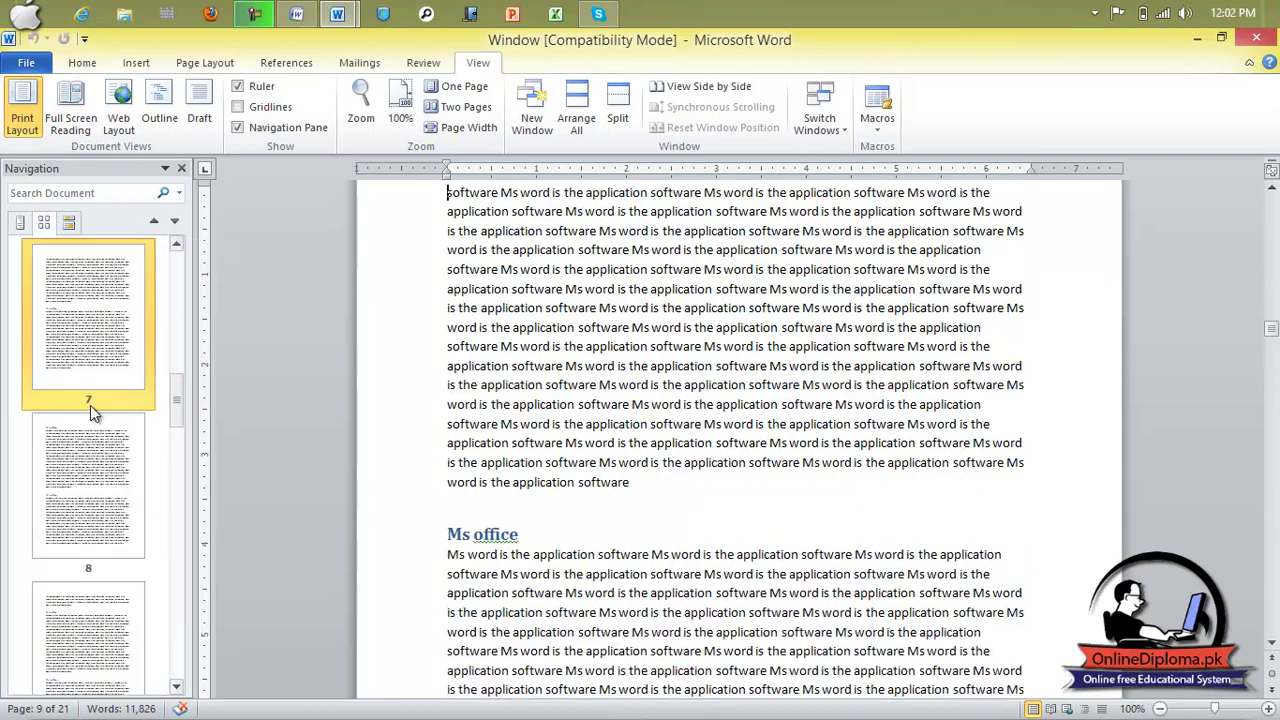
left_click(97, 447)
left_click(97, 620)
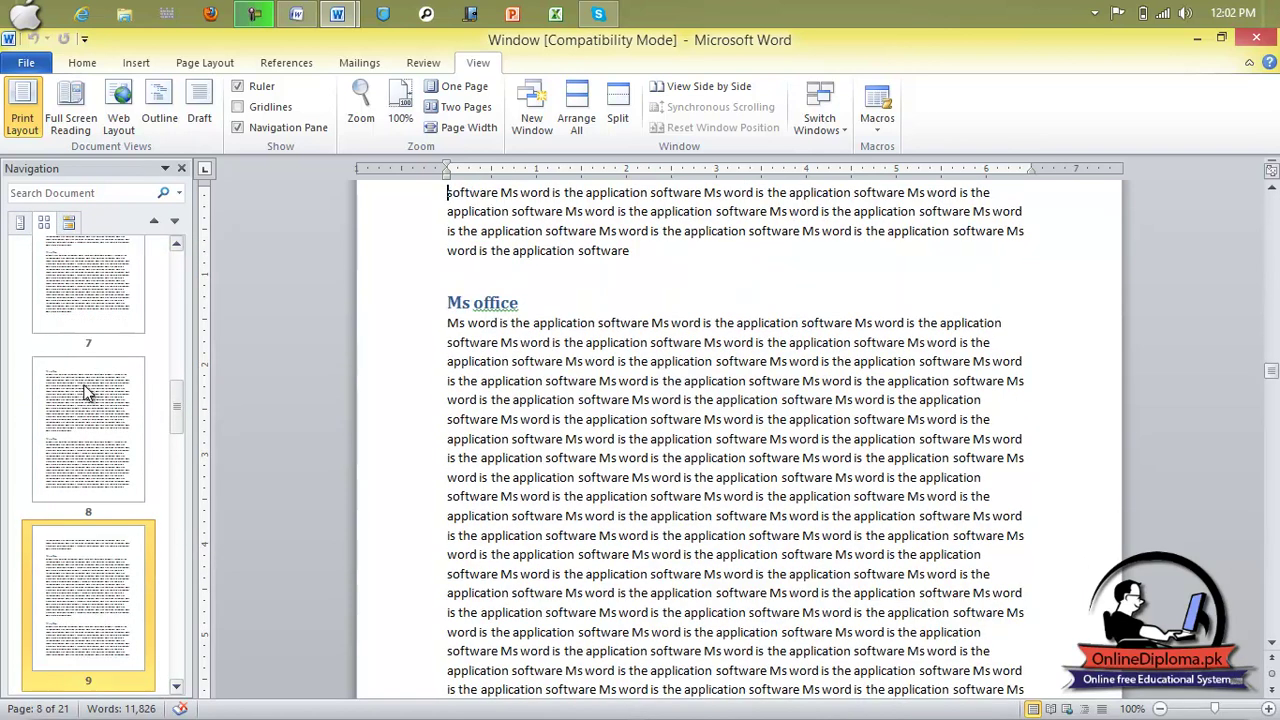
Step: View the Navigation Pane's search results view, and return to its headings list to jump to the System section
left_click(74, 224)
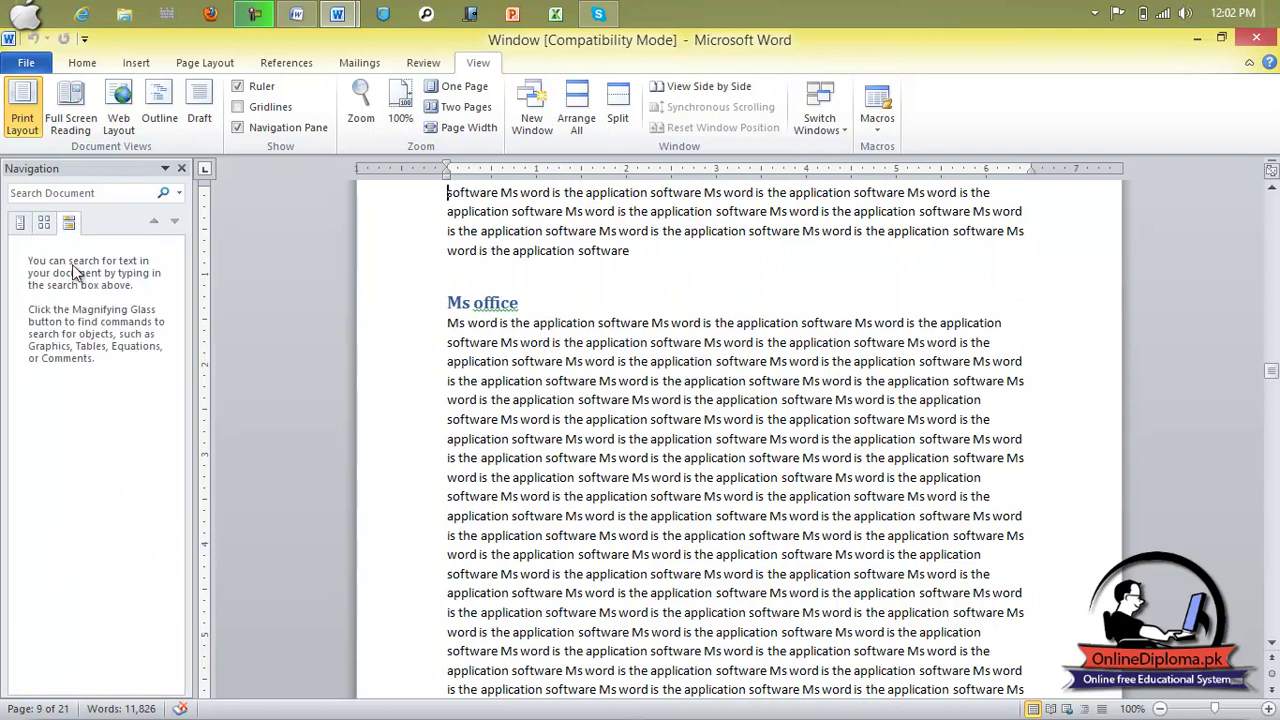
left_click(21, 224)
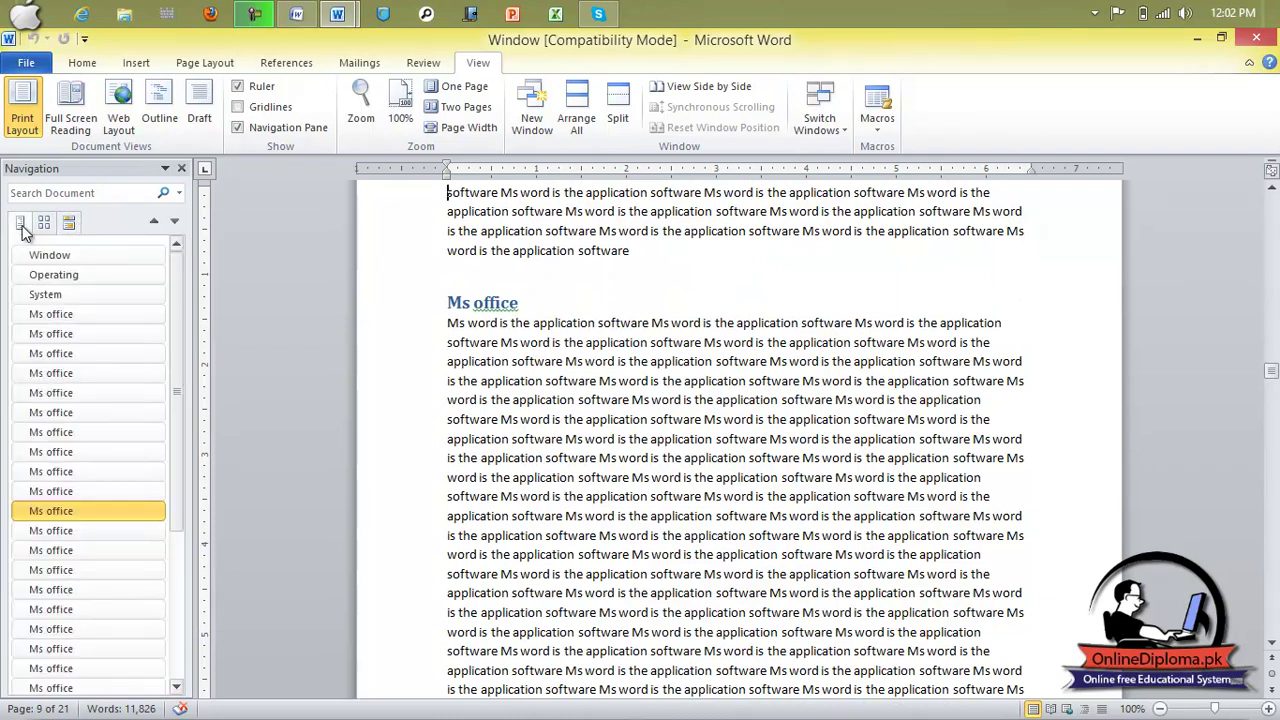
left_click(55, 296)
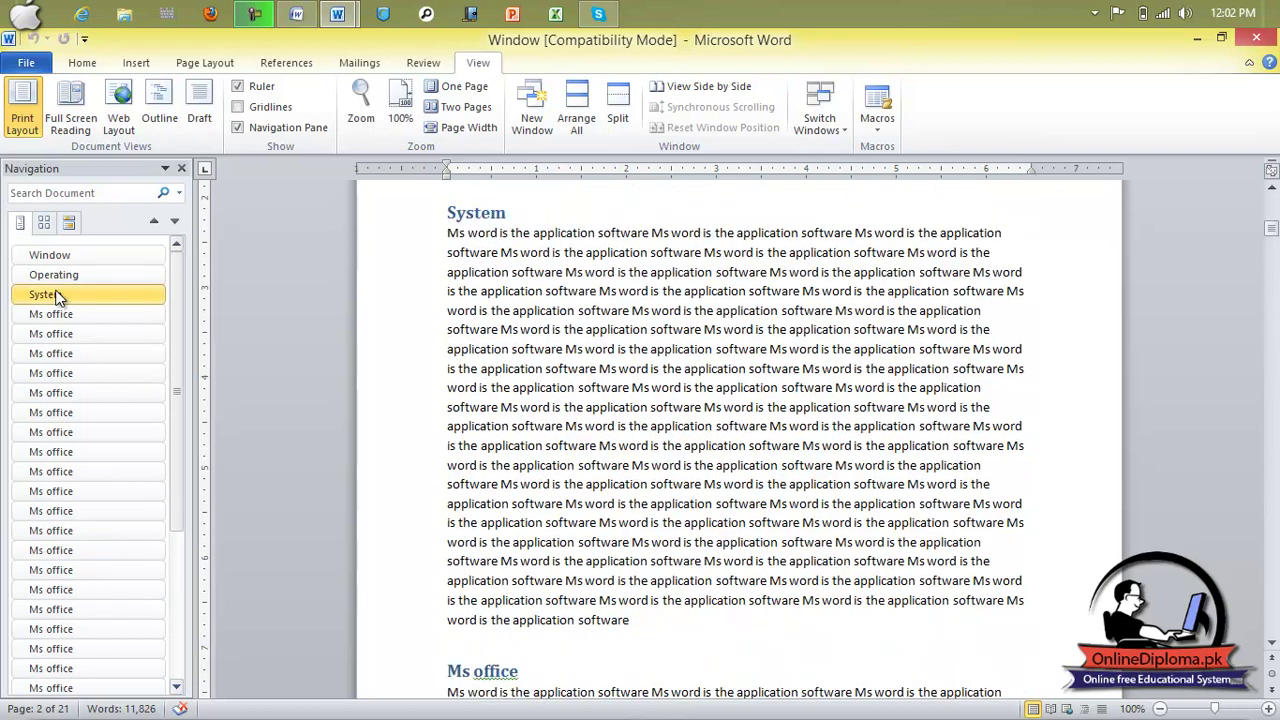
Step: Jump between pages 1 and 2 through the page thumbnails, and close the Navigation Pane
left_click(44, 223)
left_click(87, 310)
left_click(80, 432)
left_click(73, 350)
left_click(76, 463)
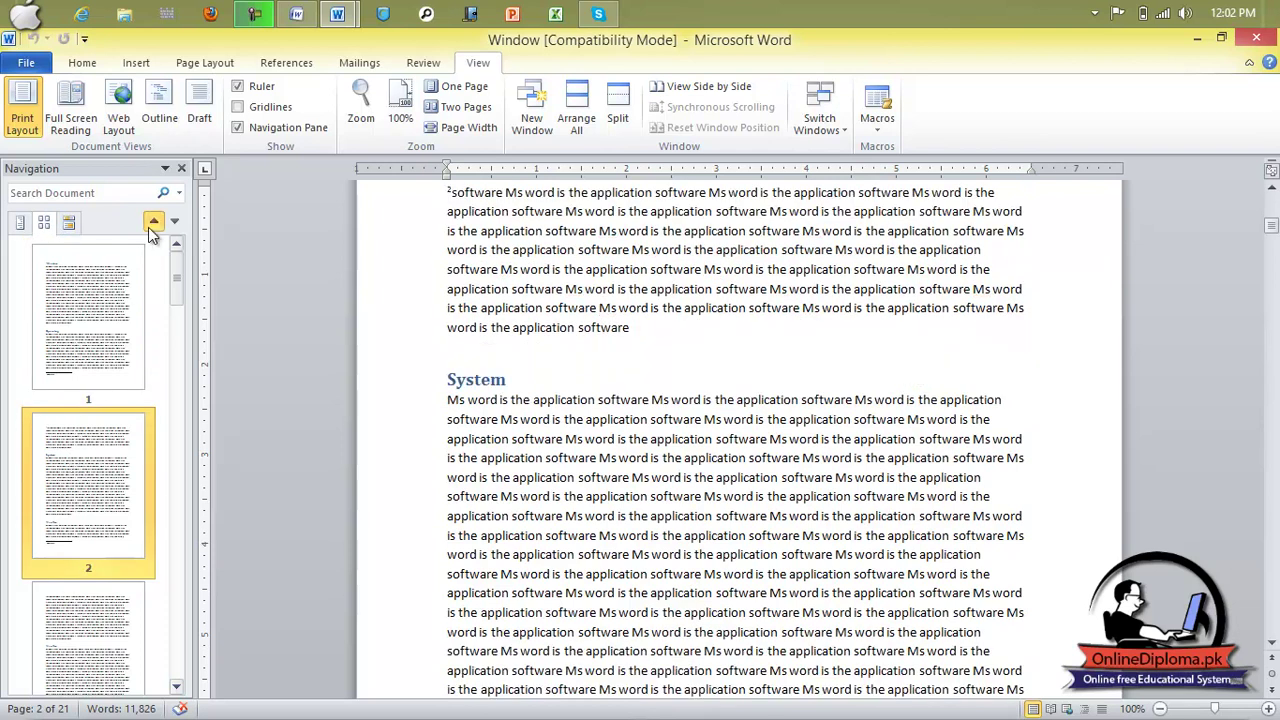
left_click(182, 169)
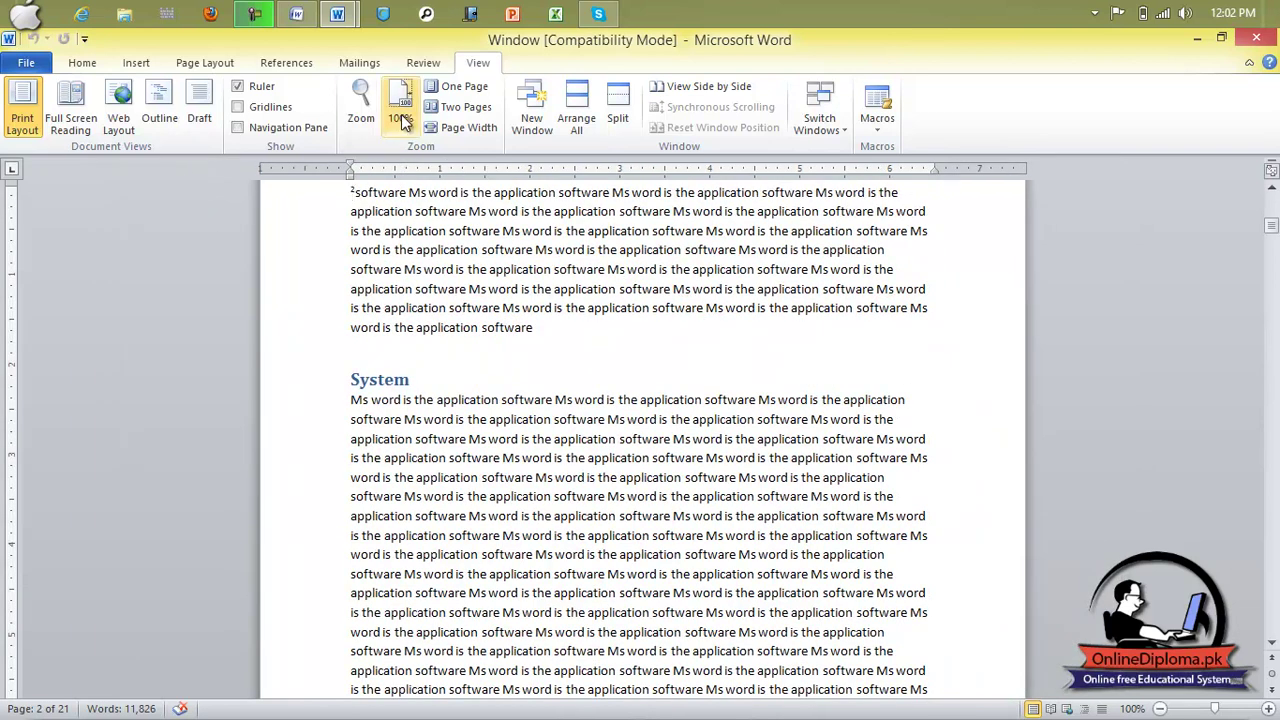
Step: Zoom the document to 200% with the Zoom dialog, and return it to 100%
left_click(361, 112)
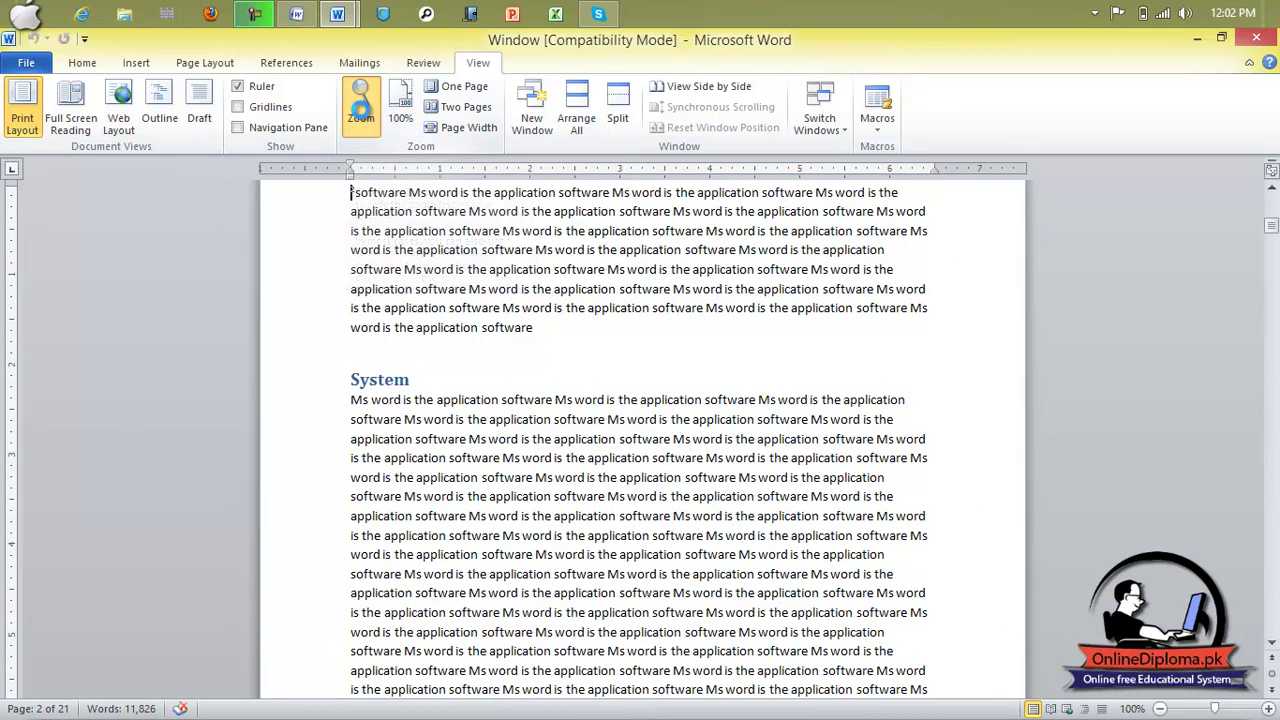
left_click(507, 260)
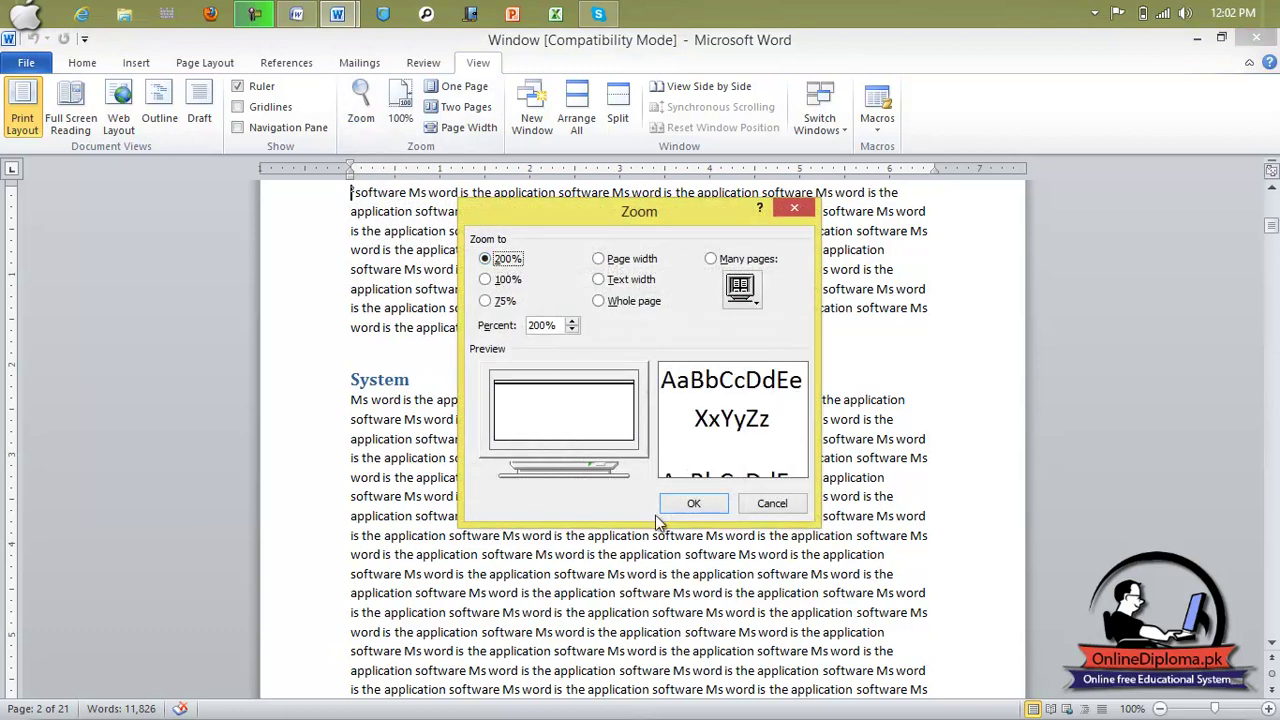
left_click(694, 505)
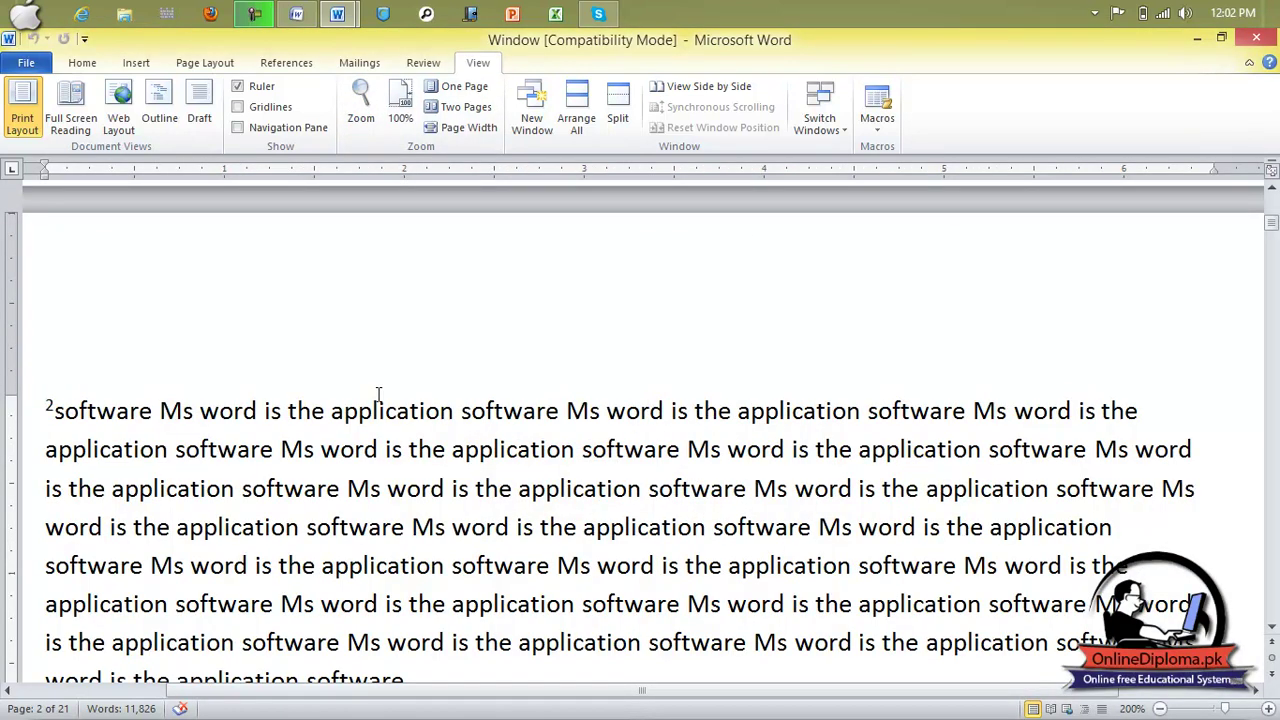
left_click(402, 118)
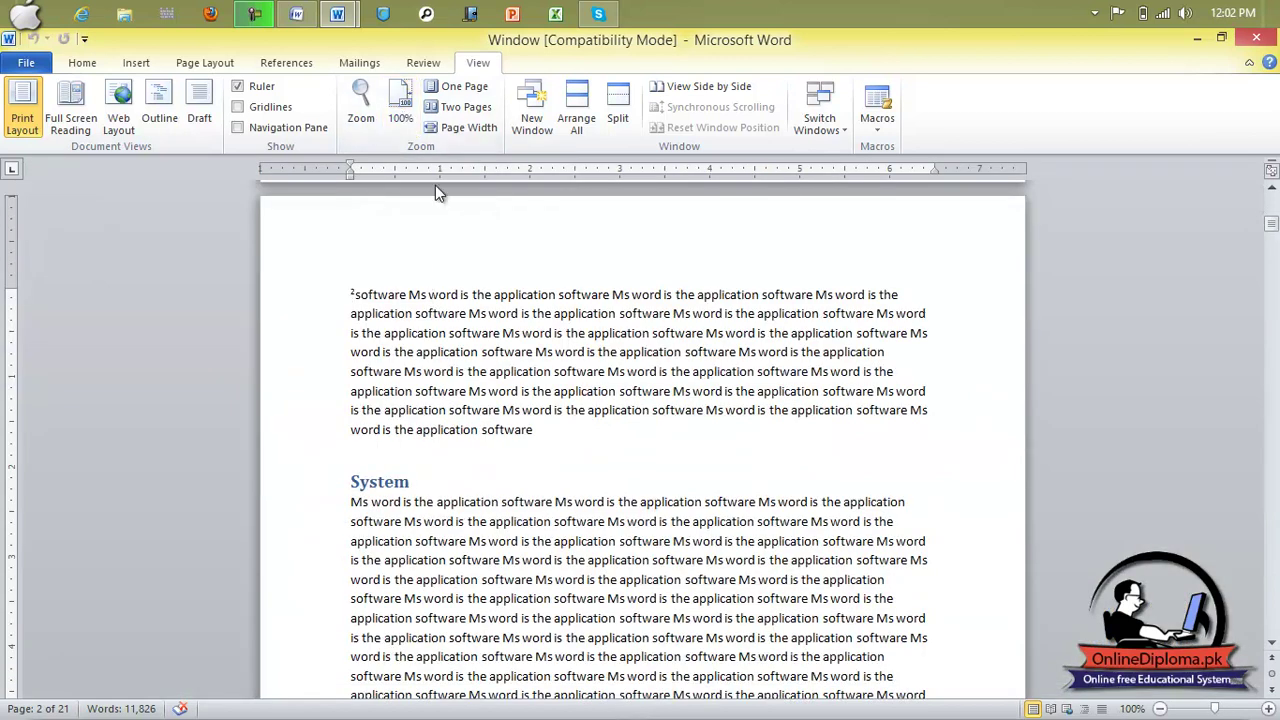
Step: Fit the document view to one page and to two pages, and set it to Page Width
left_click(445, 90)
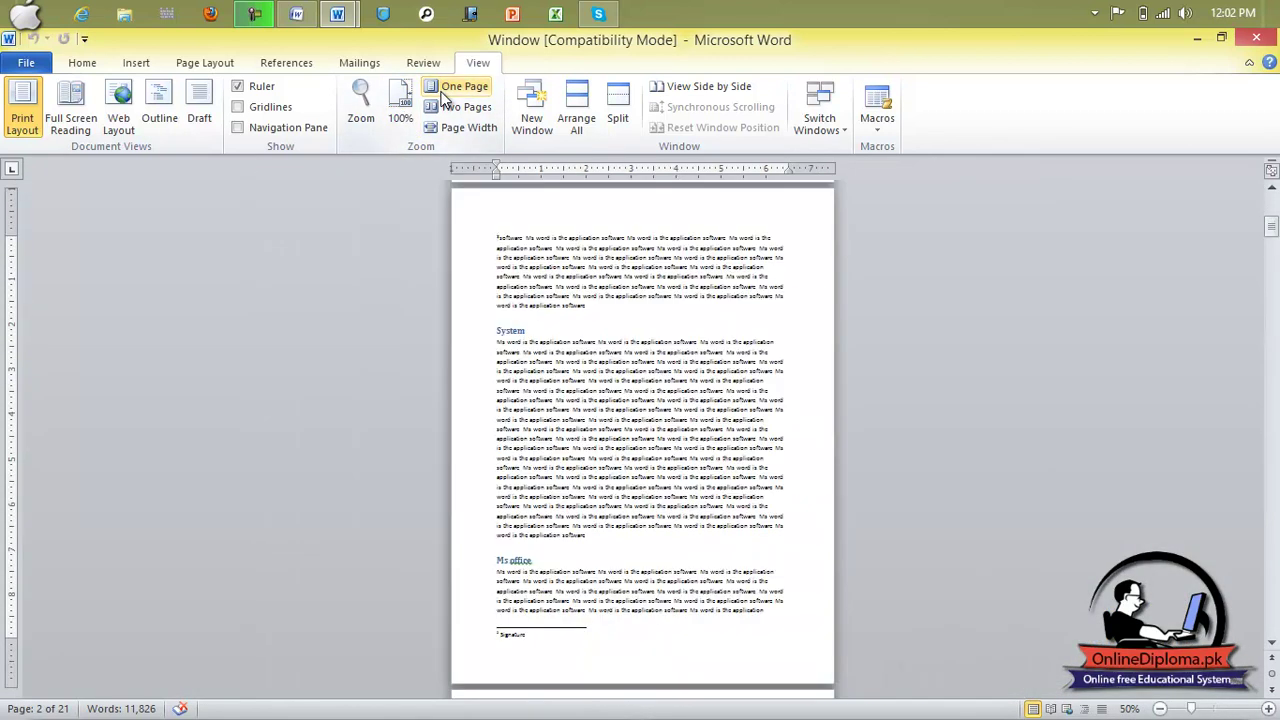
left_click(466, 108)
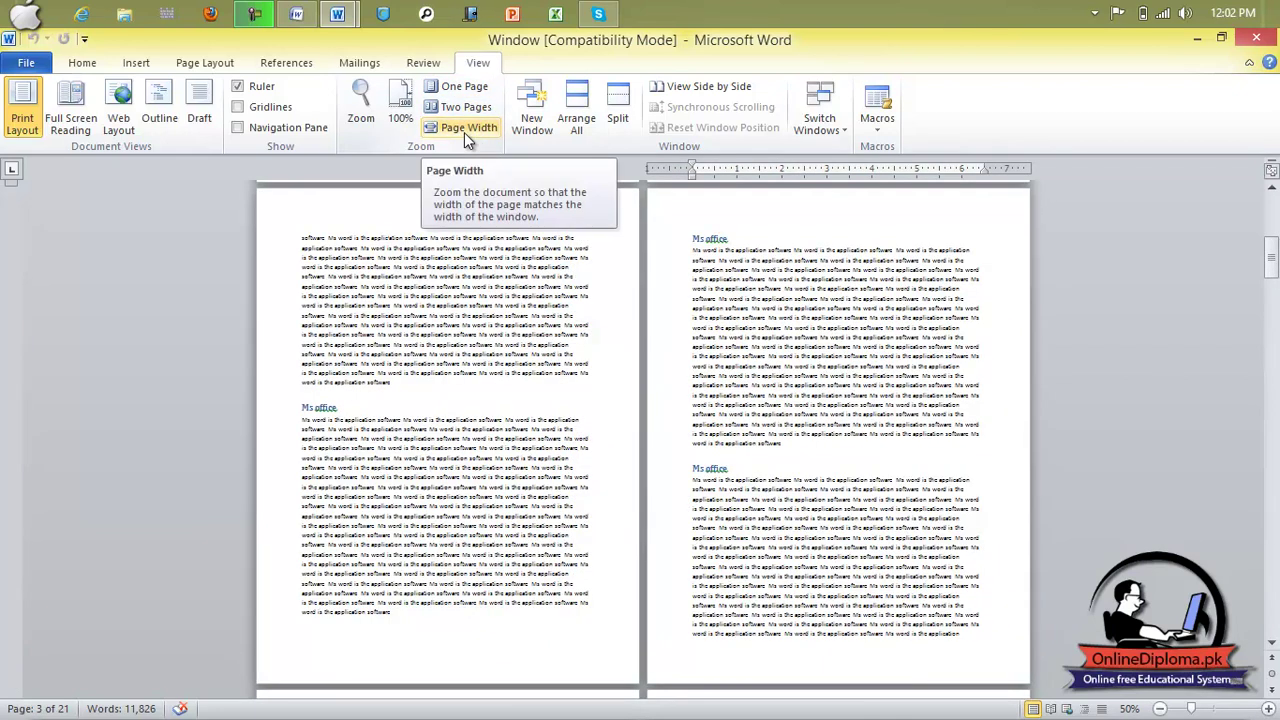
left_click(464, 132)
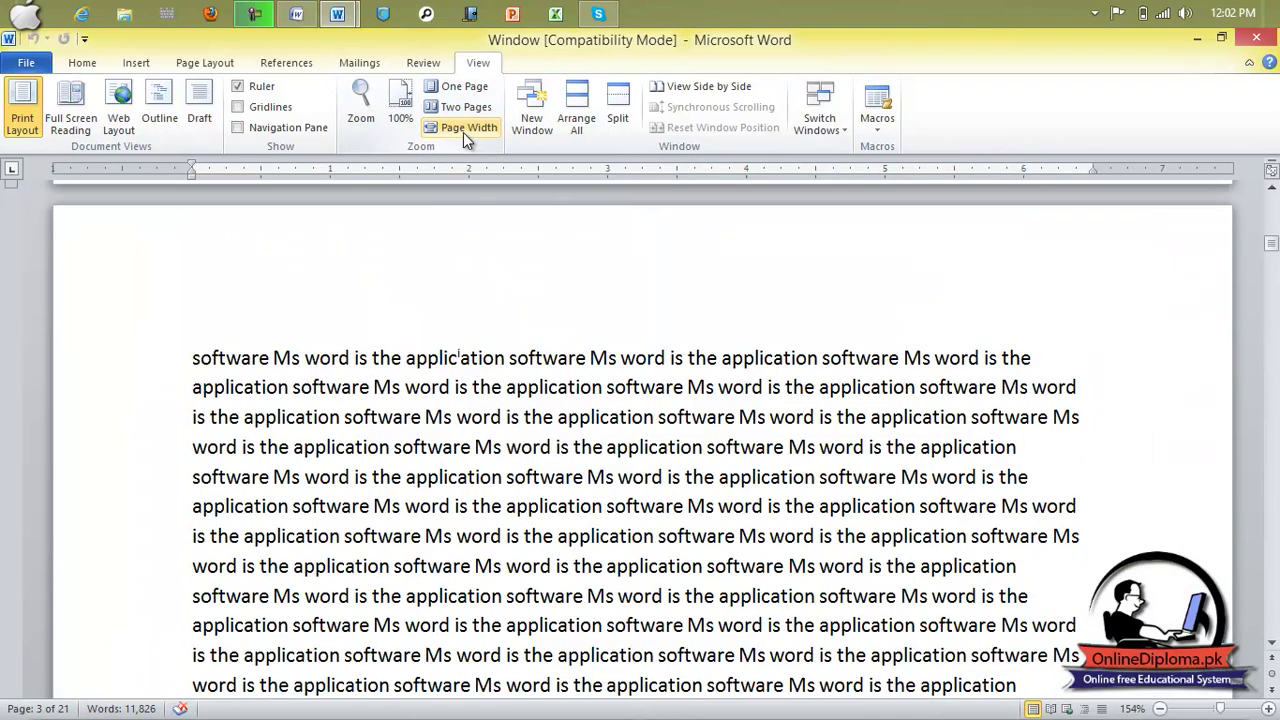
Step: Open a second window of the document, and close the blank Document3 window
left_click(538, 120)
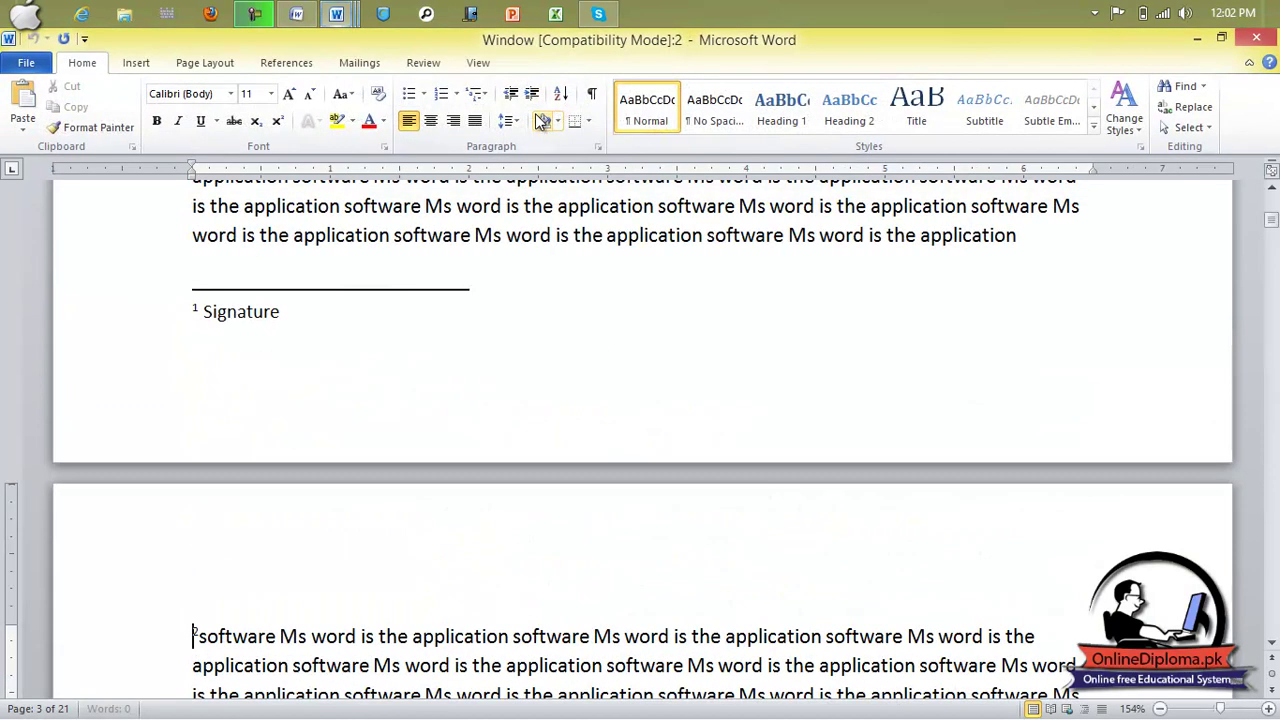
scroll(463, 368, "down", 1)
scroll(463, 250, "up", 4)
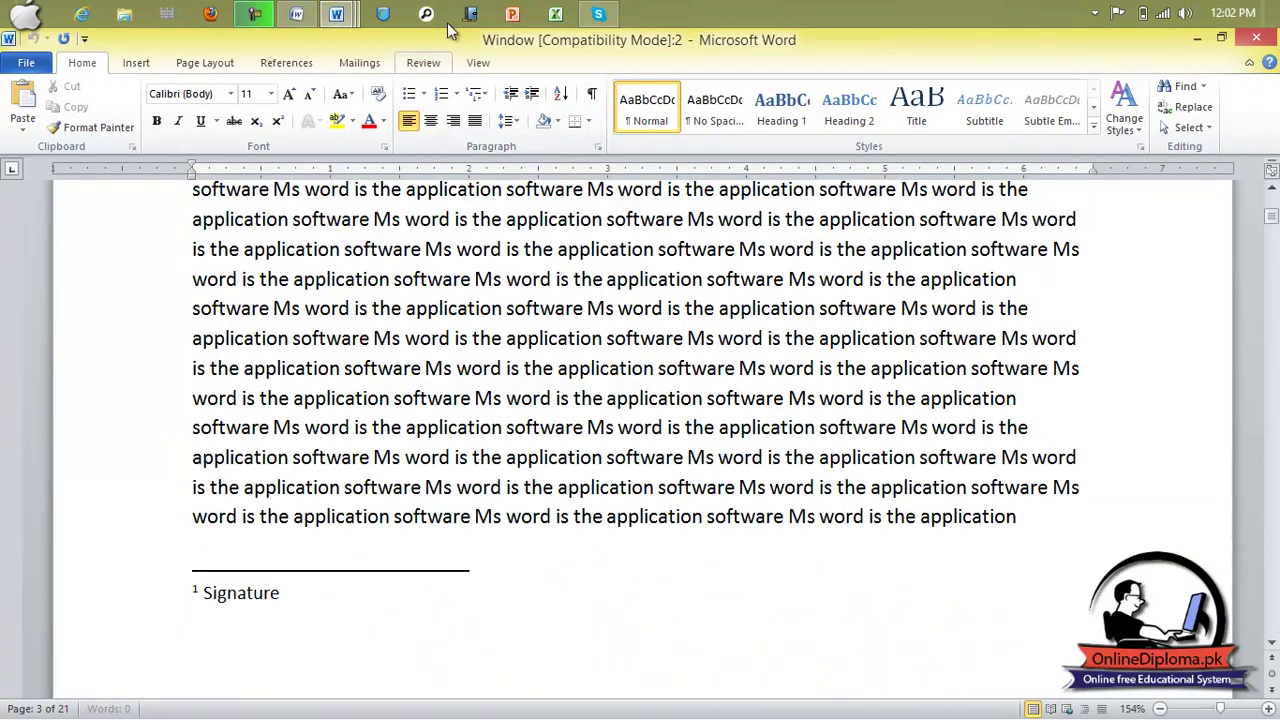
mouse_move(340, 18)
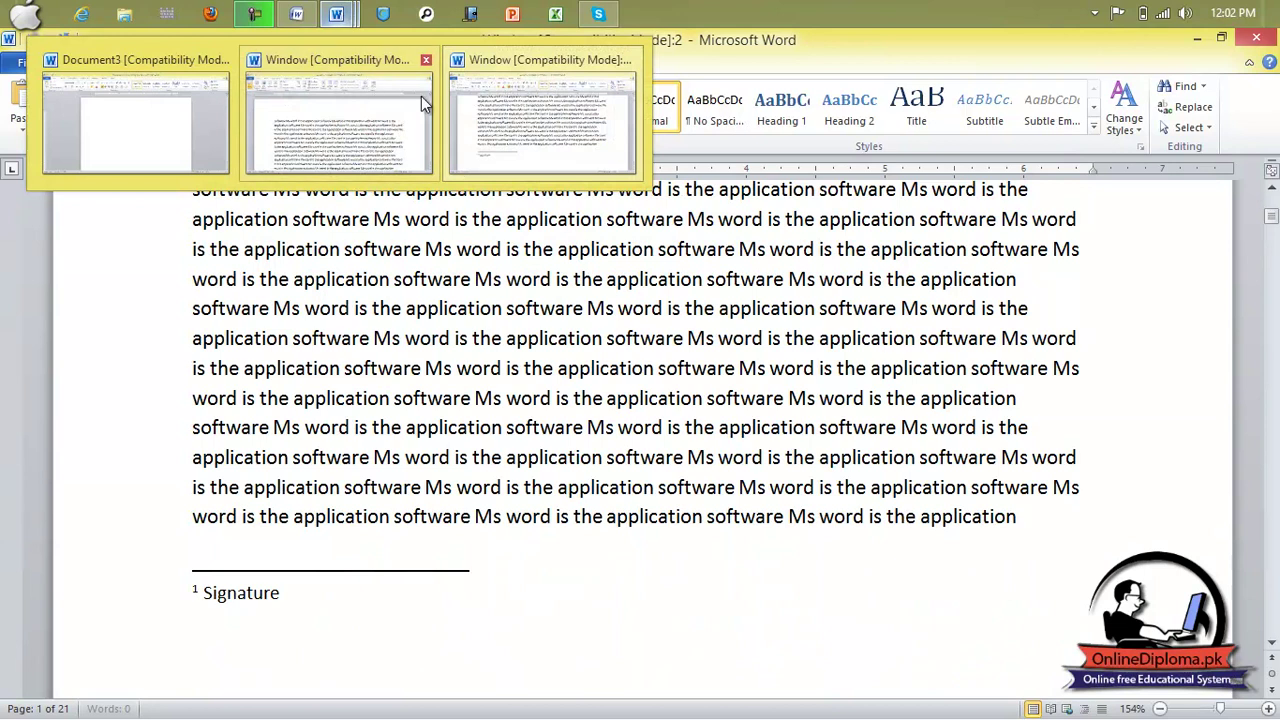
mouse_move(282, 53)
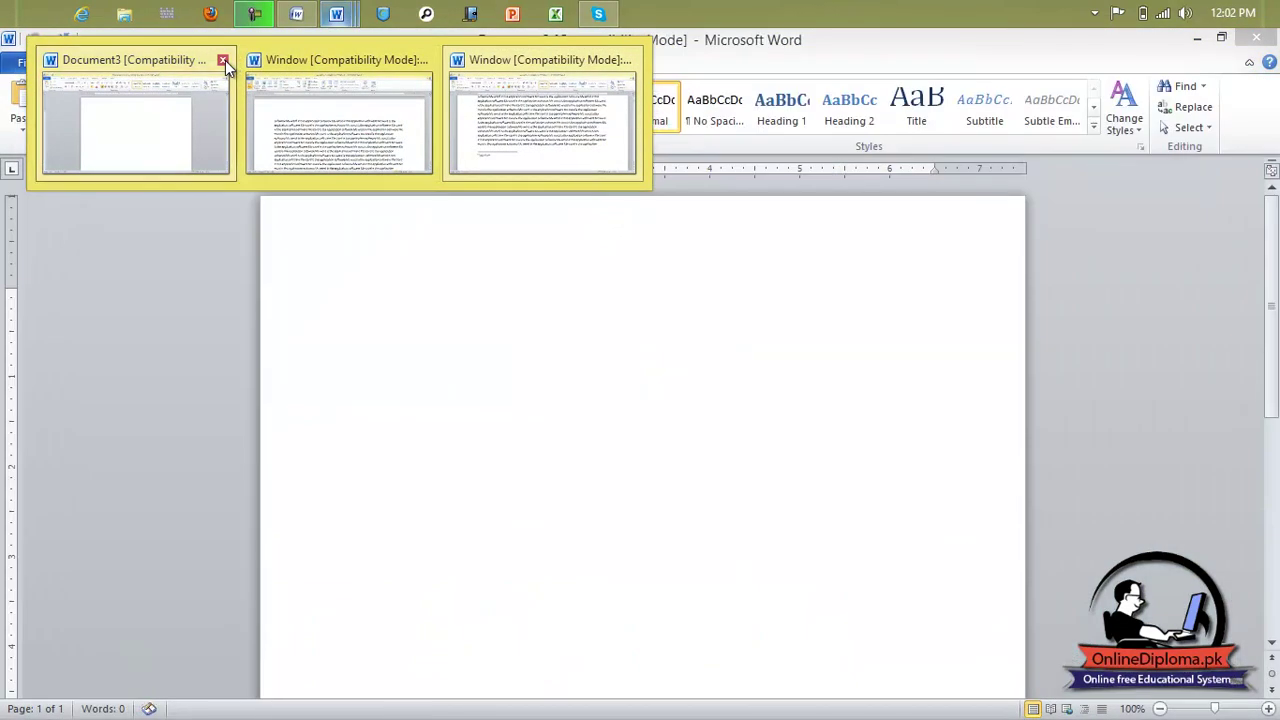
left_click(224, 59)
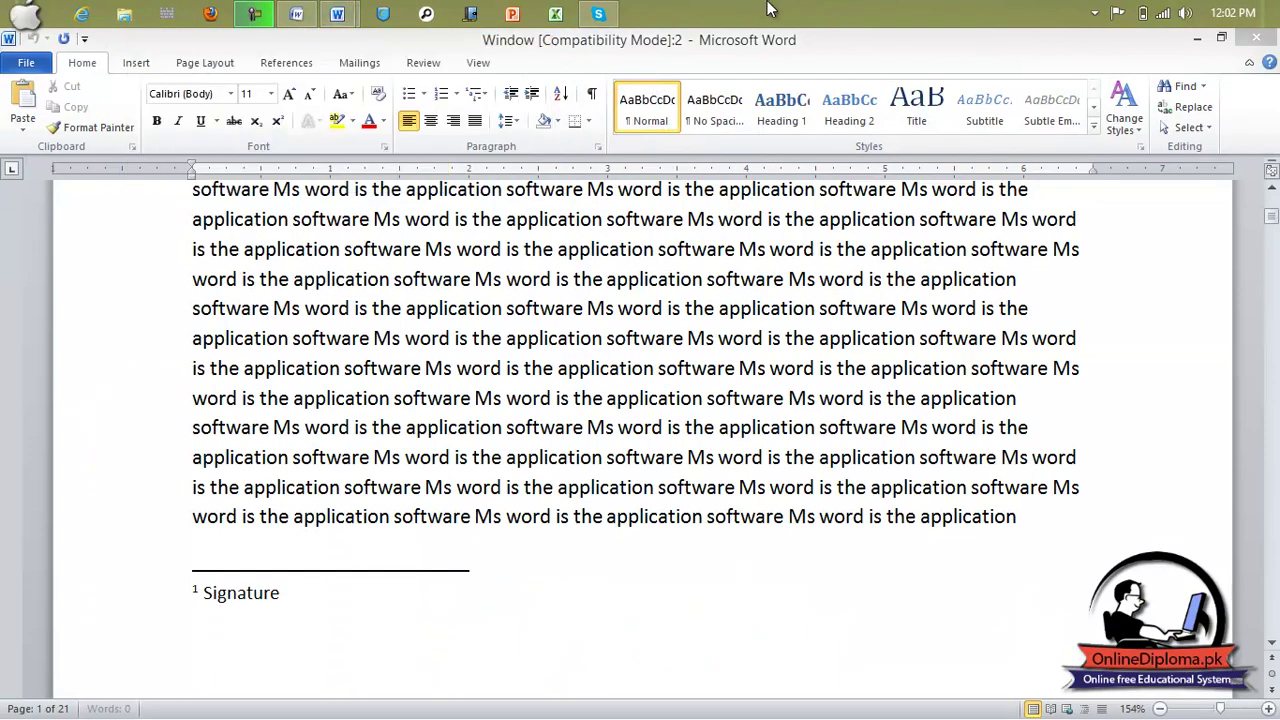
Step: Arrange all open Word windows on screen, and scroll through the document in each window separately
left_click(481, 66)
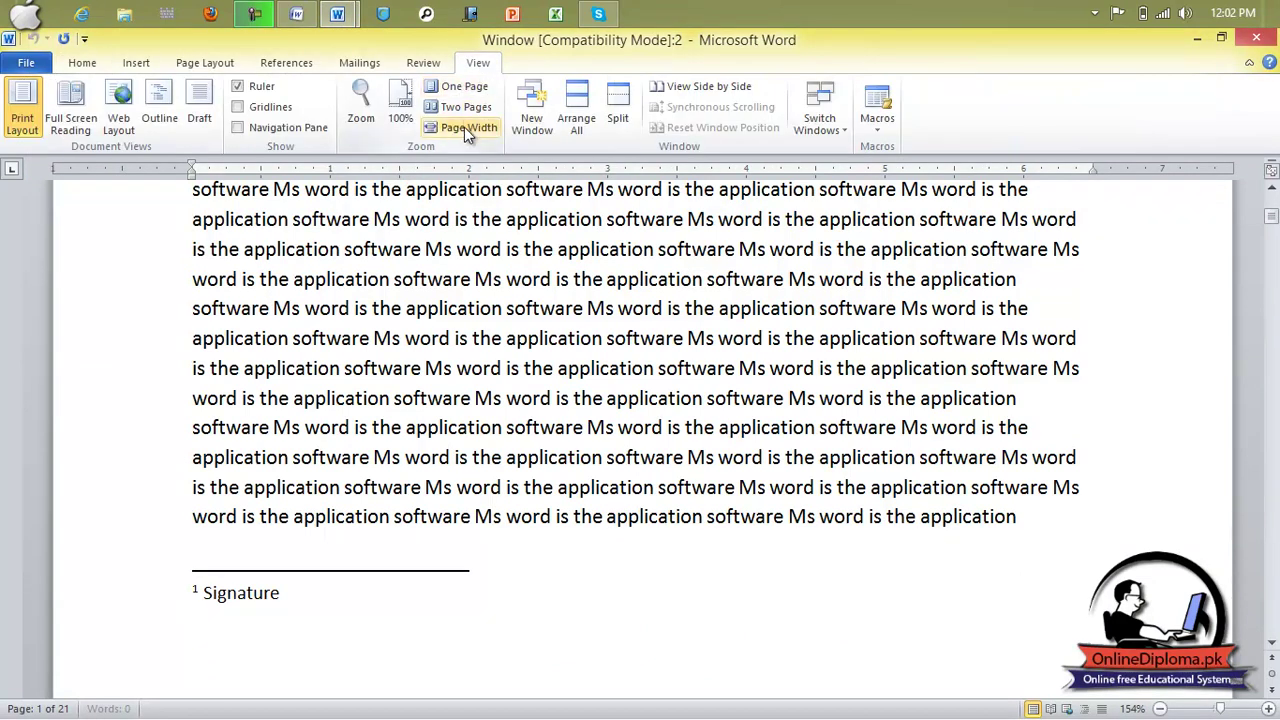
left_click(577, 118)
scroll(541, 240, "down", 5)
scroll(541, 240, "up", 5)
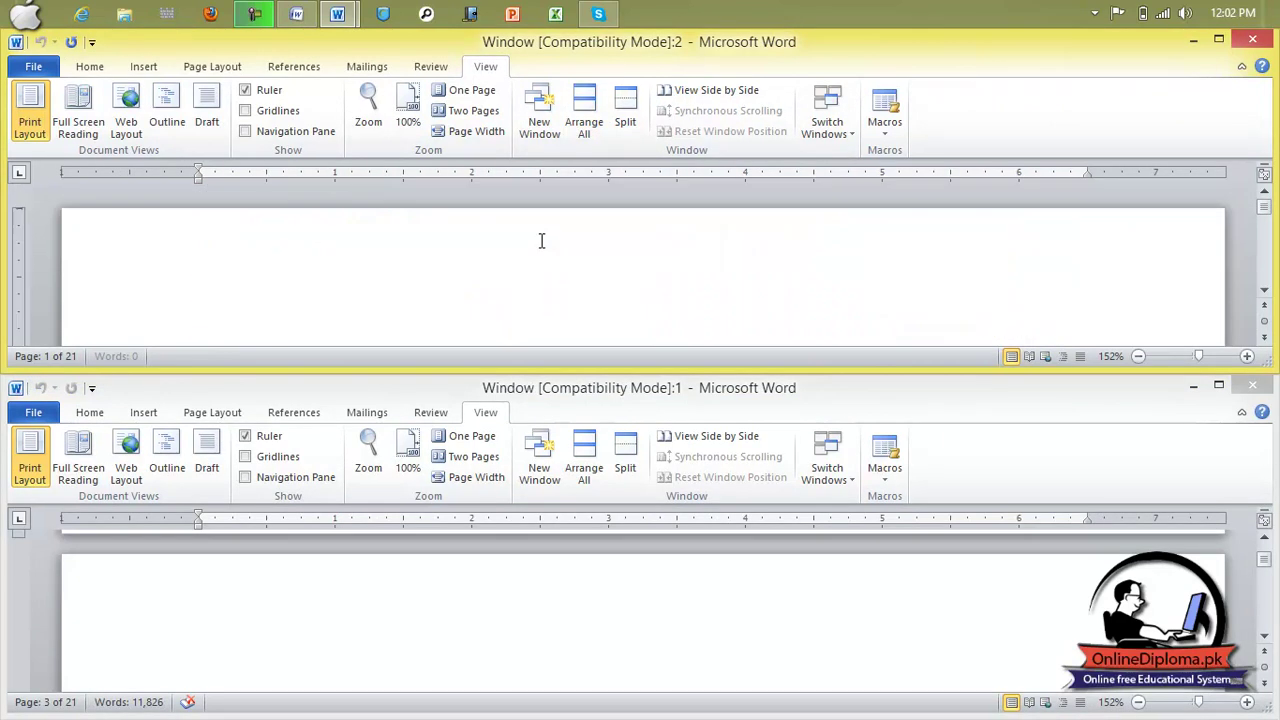
left_click(596, 670)
scroll(600, 610, "down", 10)
scroll(608, 549, "down", 2)
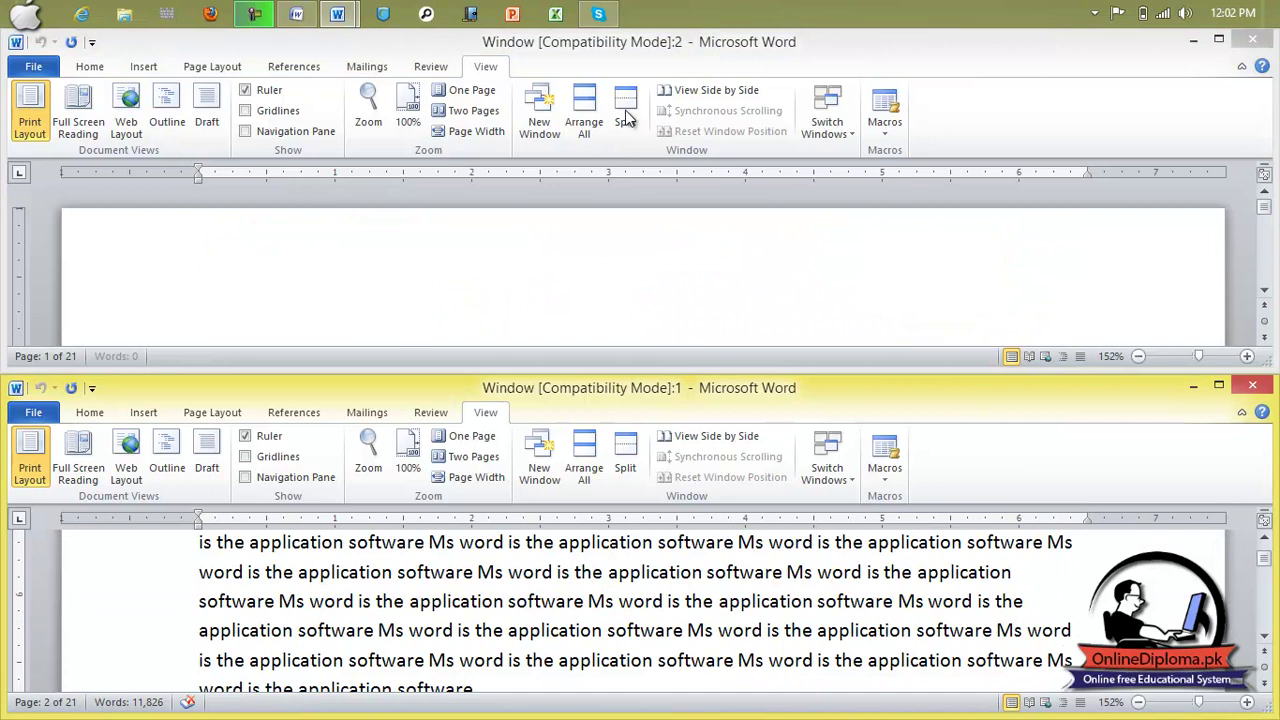
Step: View the two document windows side by side, and maximize window 2 of the document
left_click(700, 94)
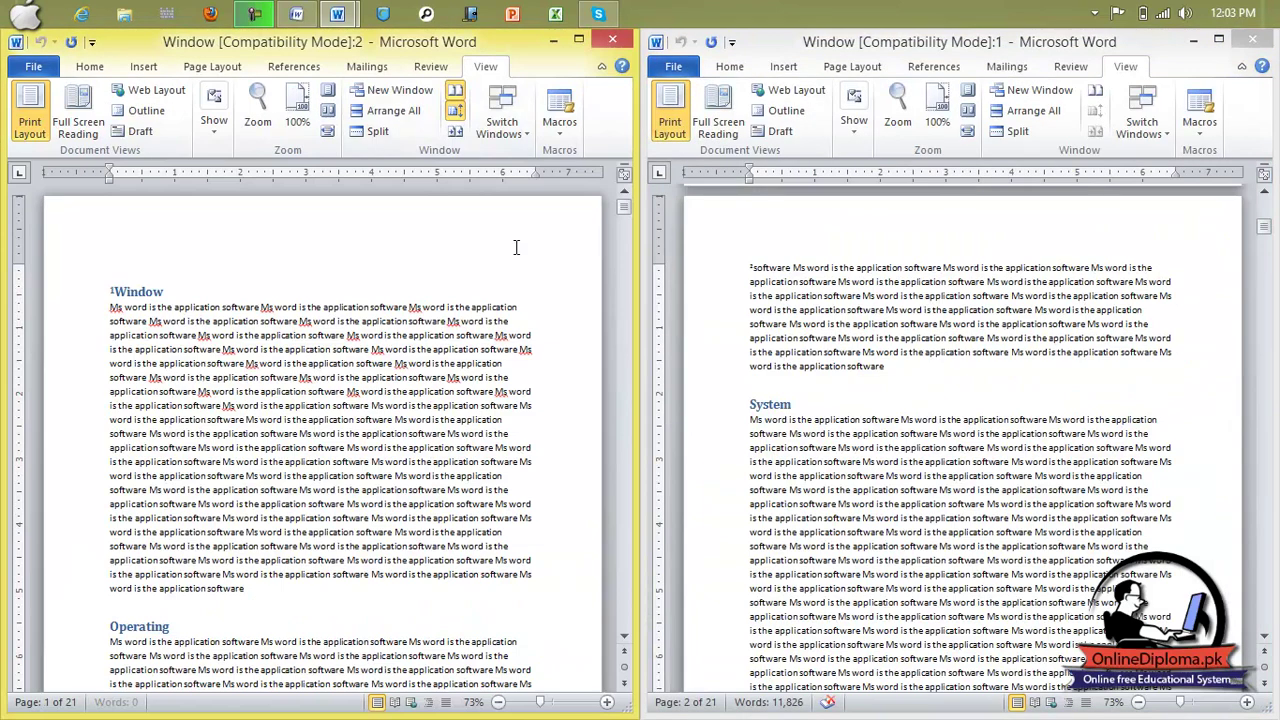
left_click(732, 268)
left_click(550, 247)
left_click(708, 259)
left_click(471, 243)
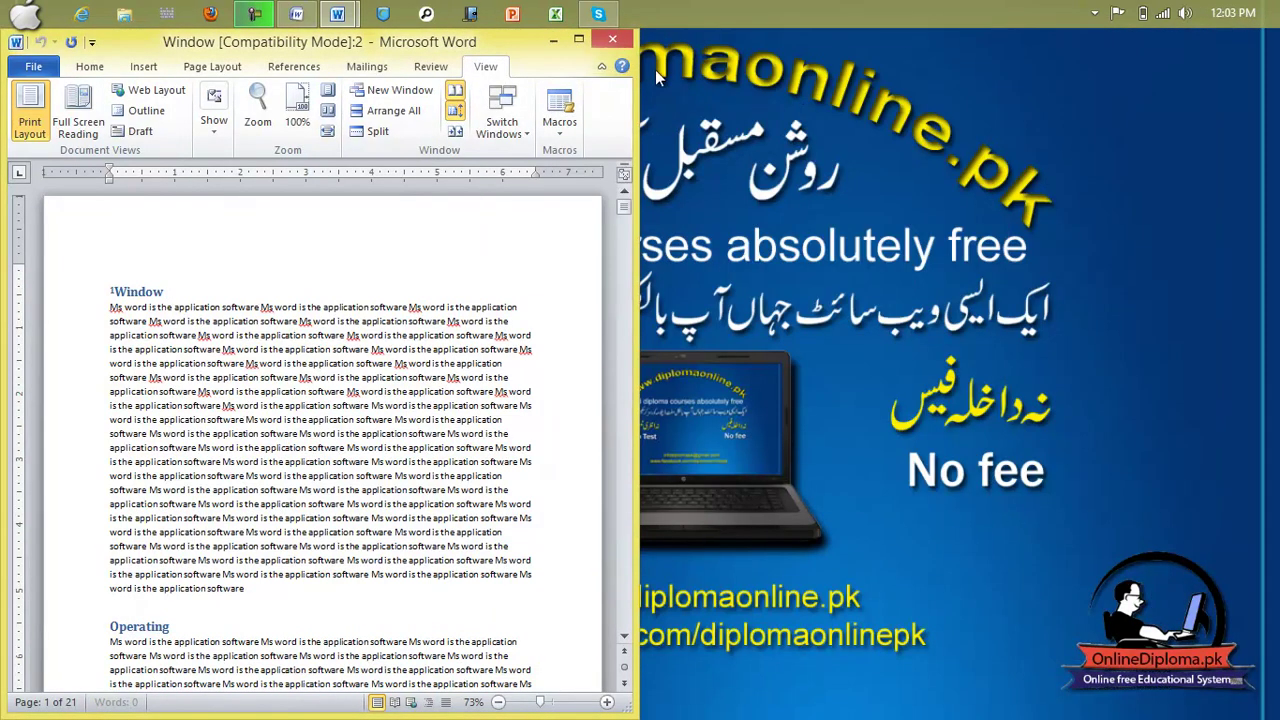
left_click(598, 13)
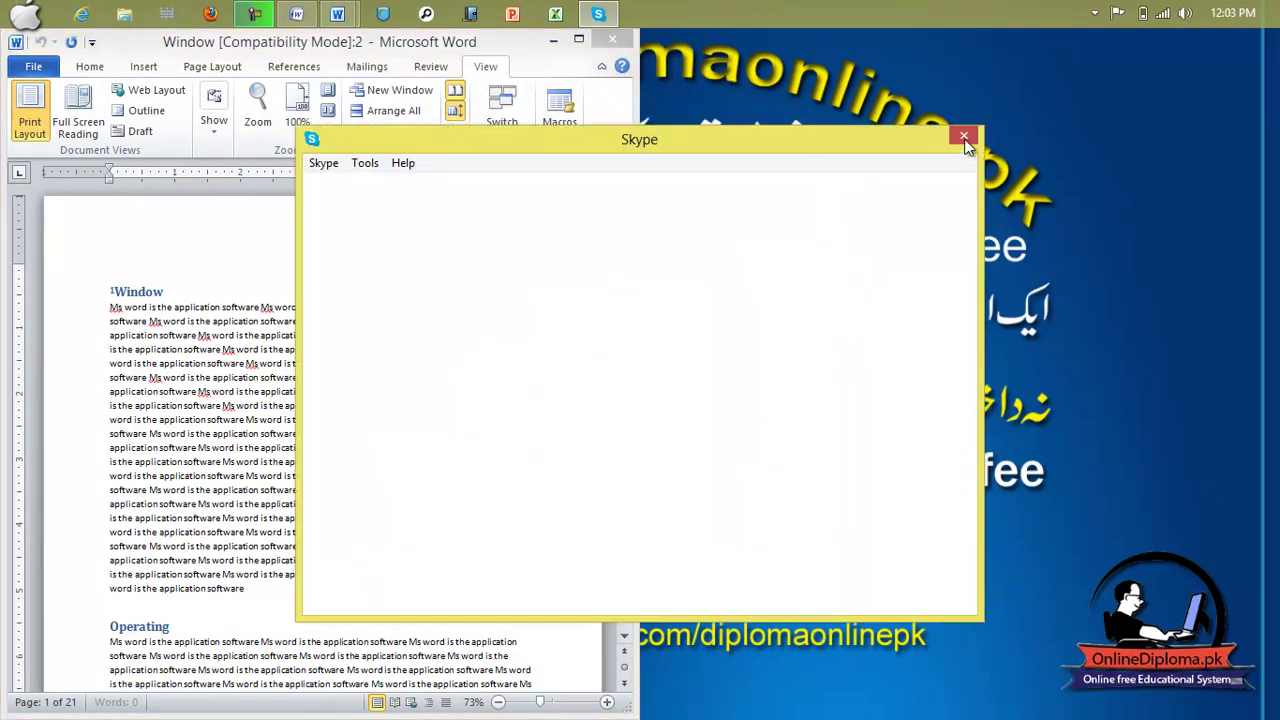
left_click(578, 38)
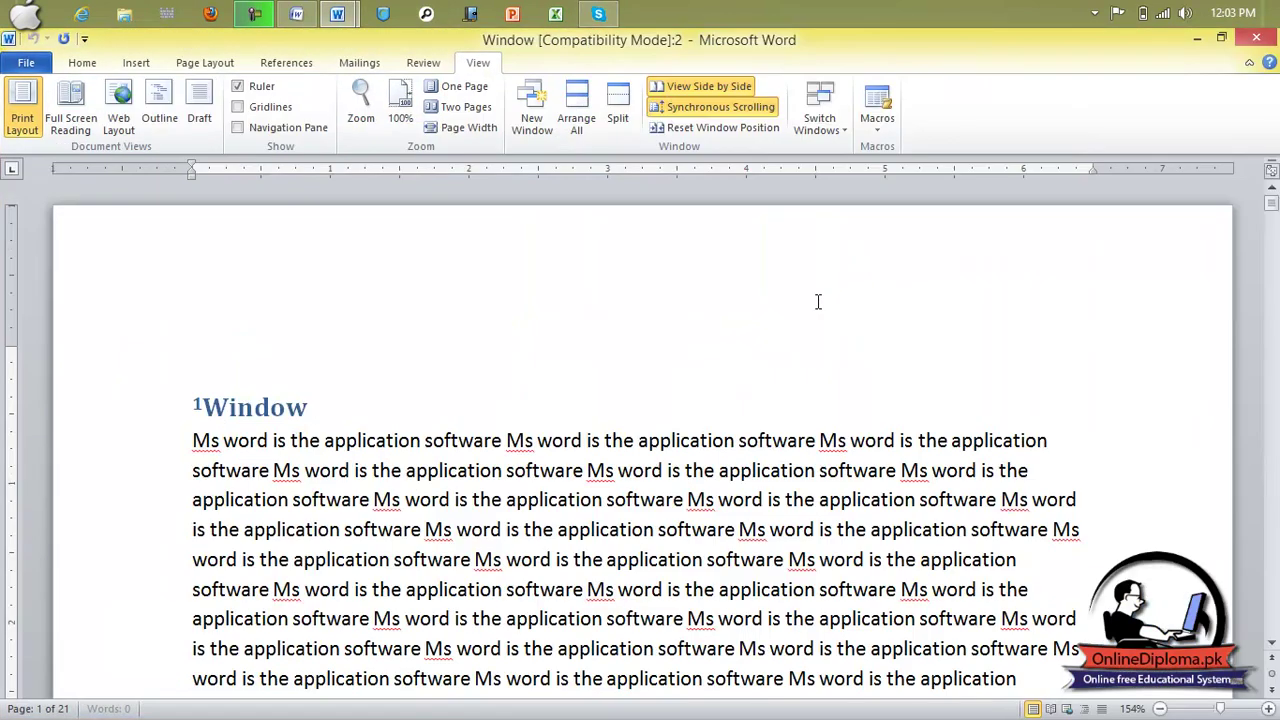
Step: Split window 2 of the document around mid-height, scroll the panes separately, and remove the split
left_click(618, 112)
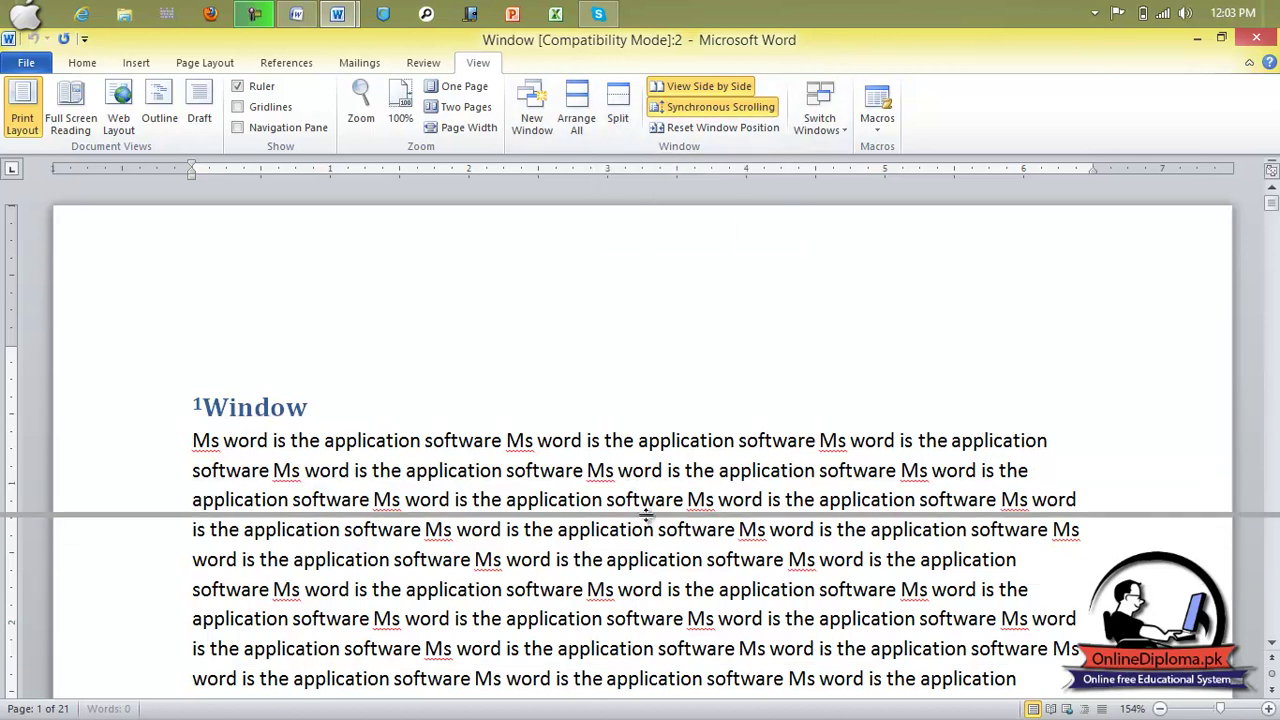
left_click(640, 522)
scroll(630, 450, "down", 2)
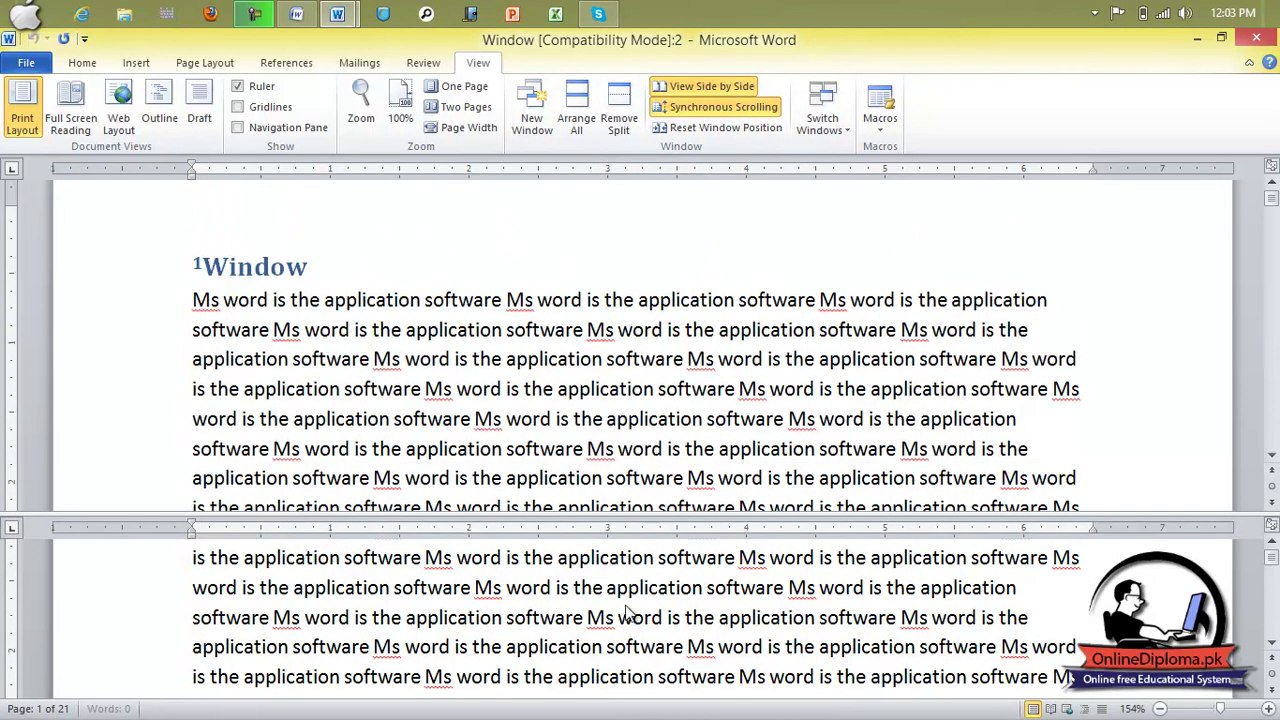
scroll(628, 622, "down", 2)
scroll(628, 622, "up", 5)
scroll(628, 620, "up", 2)
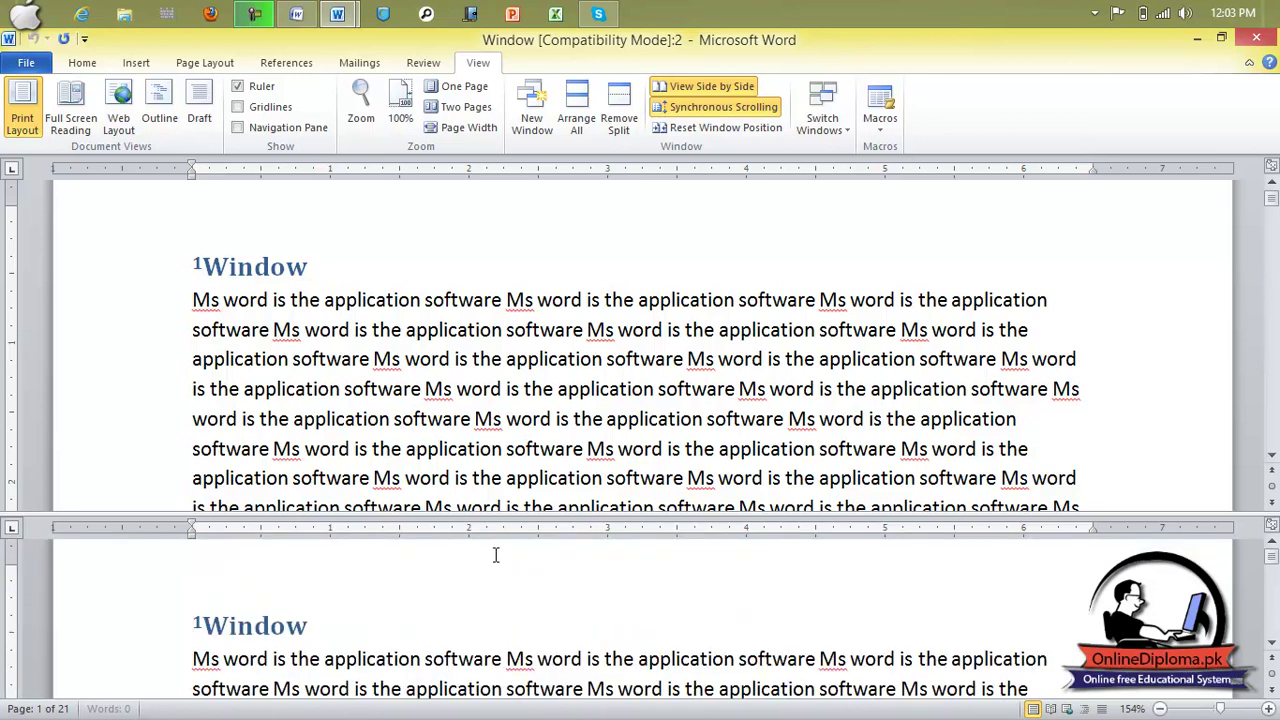
left_click(605, 125)
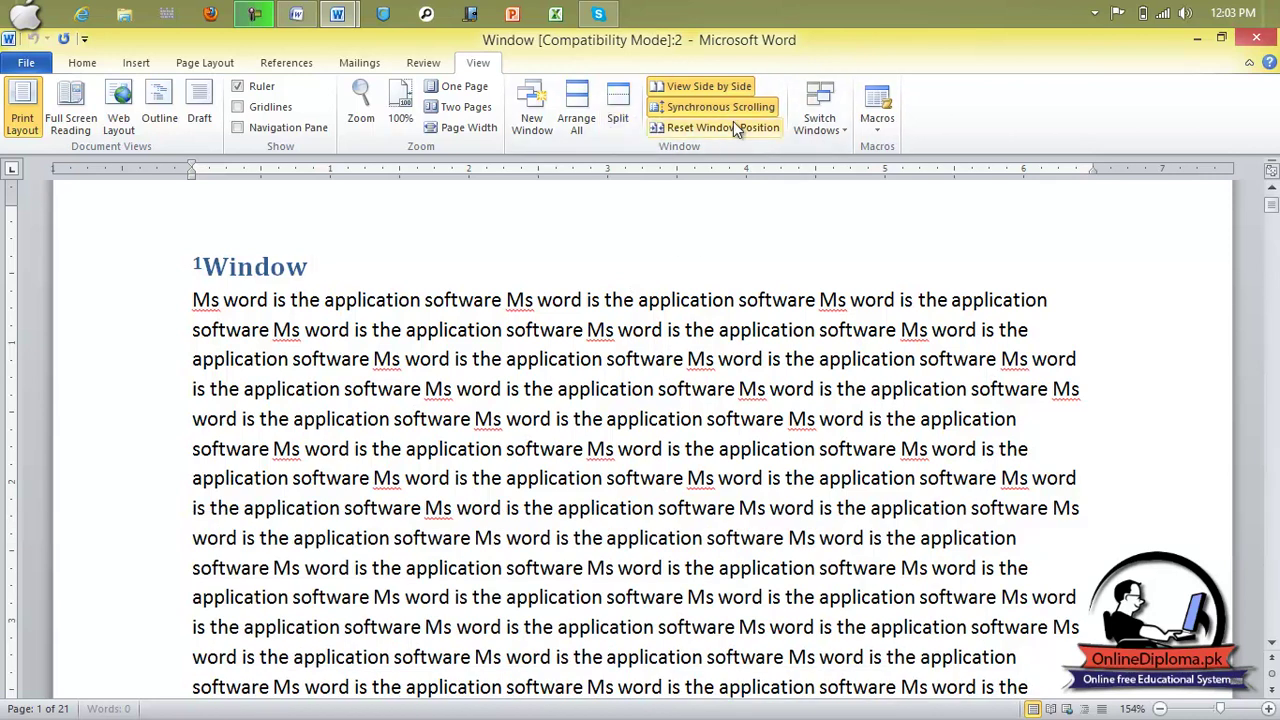
Step: Switch to window 1 of the document with Switch Windows, and switch back to window 2
left_click(822, 120)
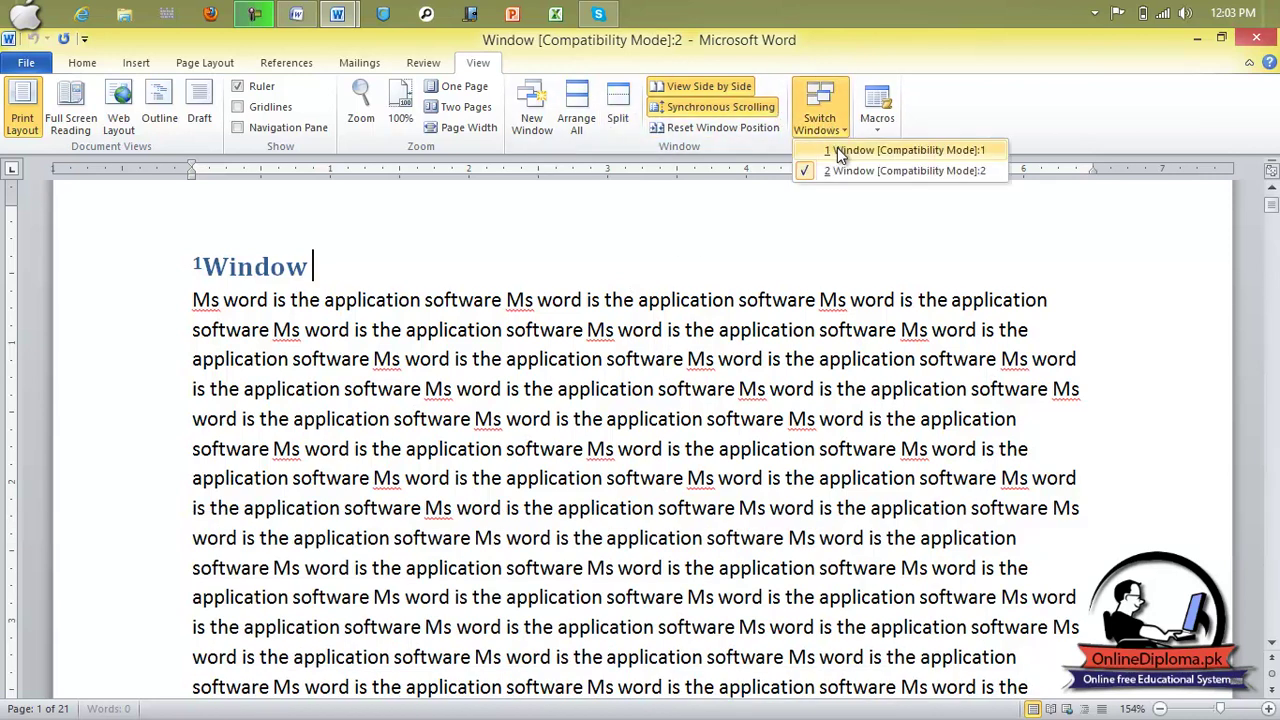
left_click(838, 149)
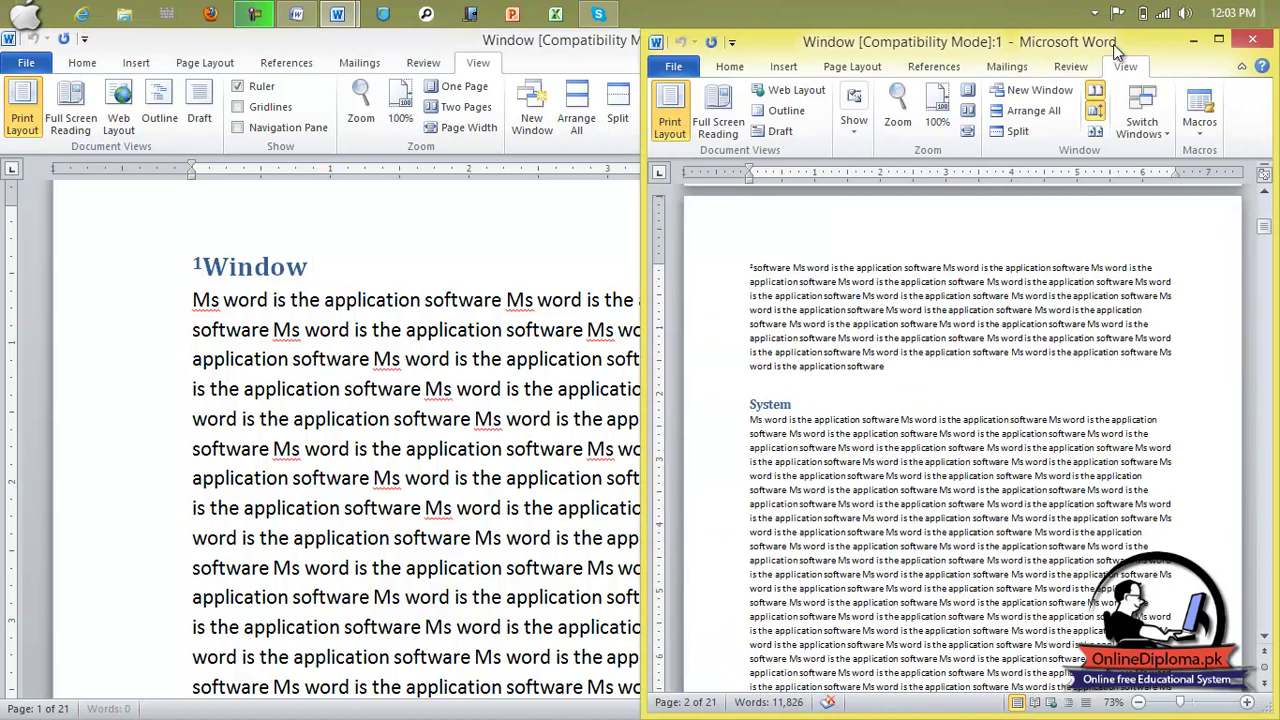
left_click(1142, 118)
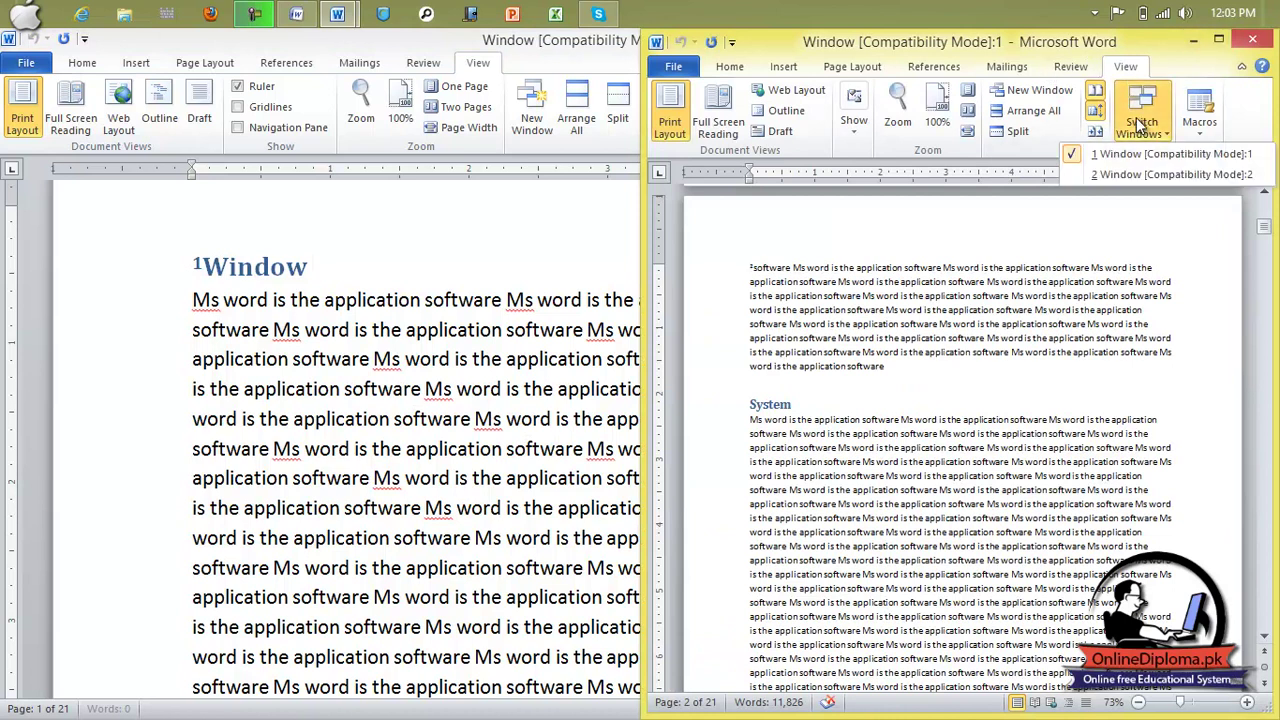
left_click(1151, 172)
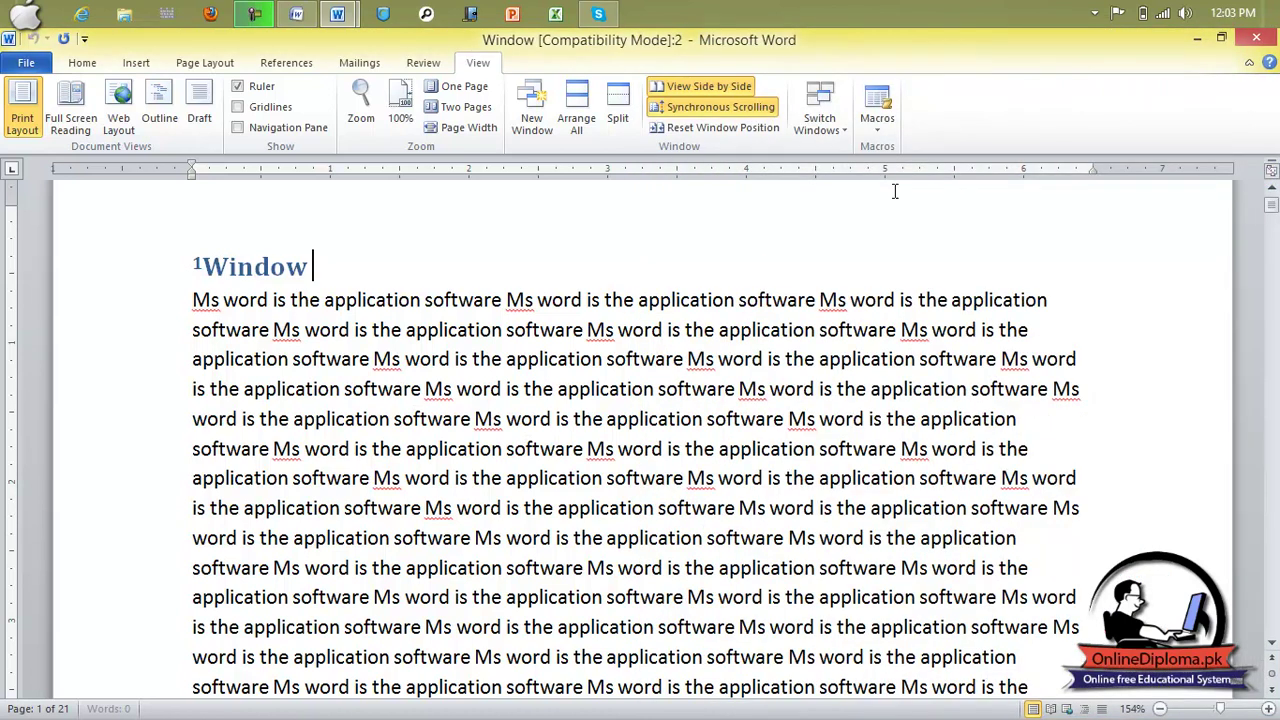
scroll(646, 270, "up", 2)
scroll(646, 270, "down", 1)
scroll(646, 270, "up", 1)
scroll(646, 270, "down", 3)
scroll(303, 243, "up", 2)
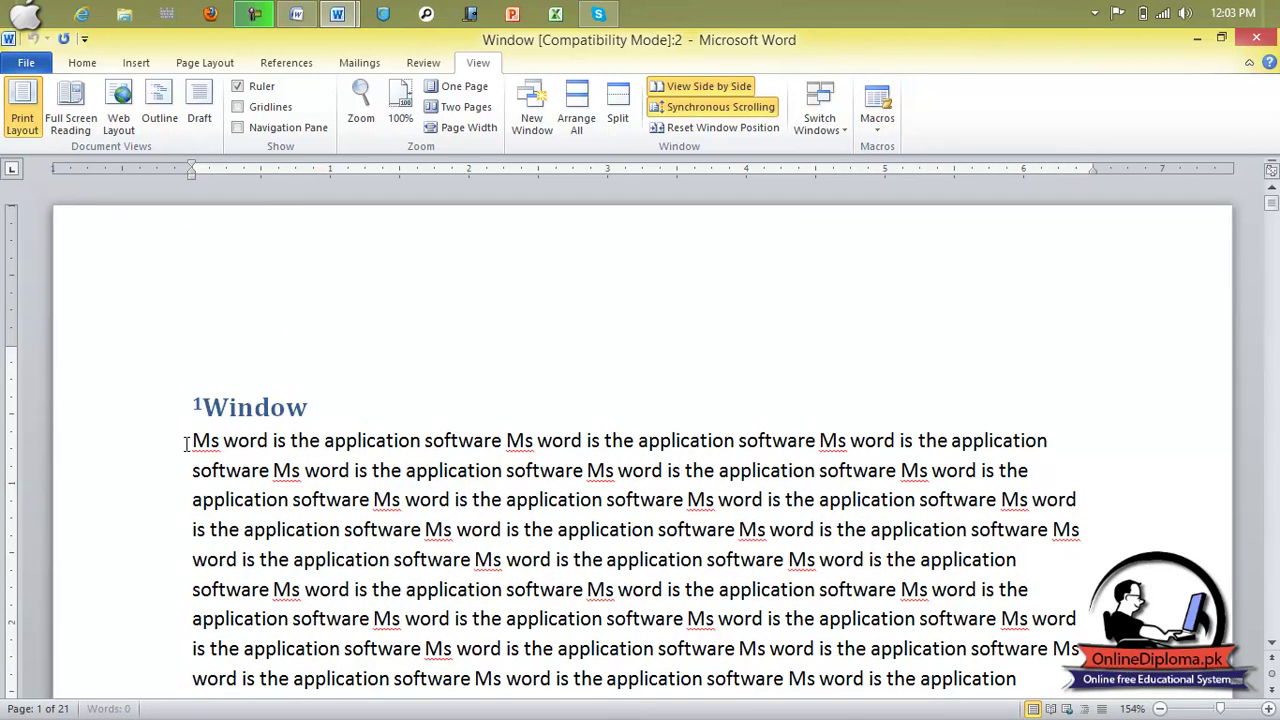
Step: Insert a long run of blank lines between the Window heading and its body text, and place the cursor just below the heading
key("Return")
key("Return")
key("Return")
key("Return")
key("Return")
key("Return")
key("Return")
key("Return")
key("Return")
key("Return")
key("Return")
key("Return")
key("Return")
key("Return")
key("Return")
key("Return")
key("Return")
key("Return")
key("Return")
key("Return")
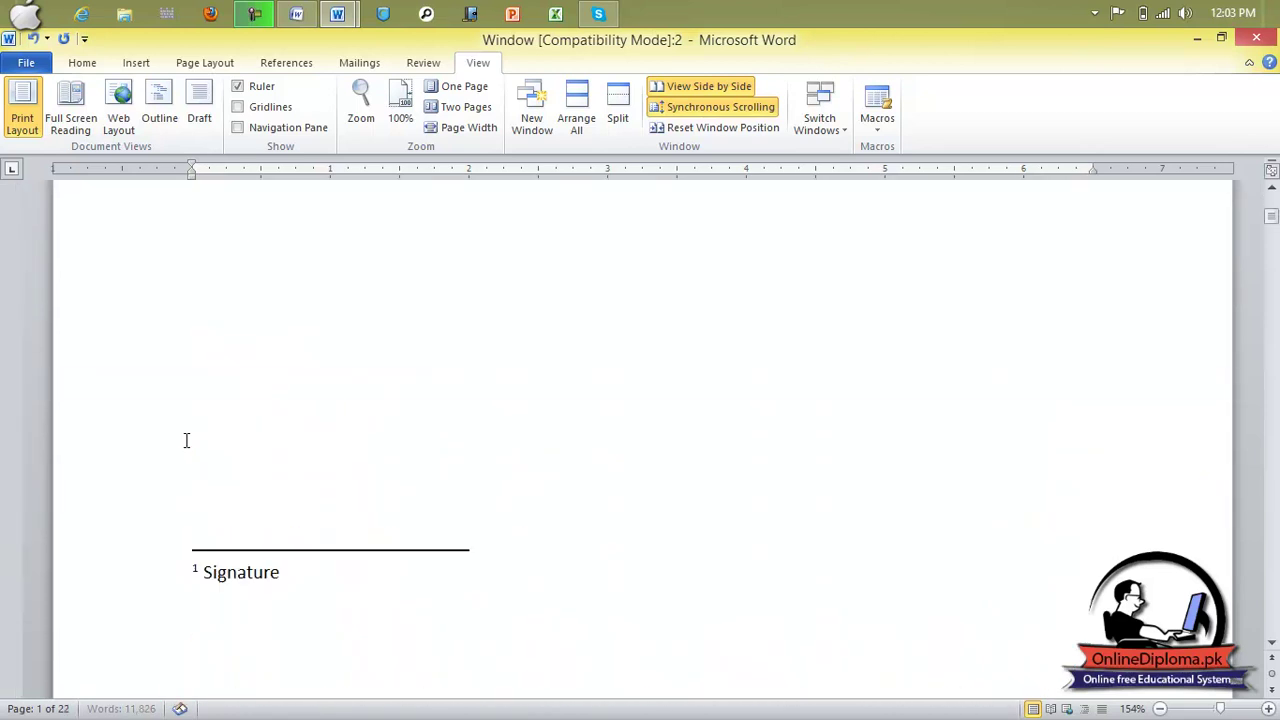
scroll(186, 440, "up", 3)
left_click(232, 500)
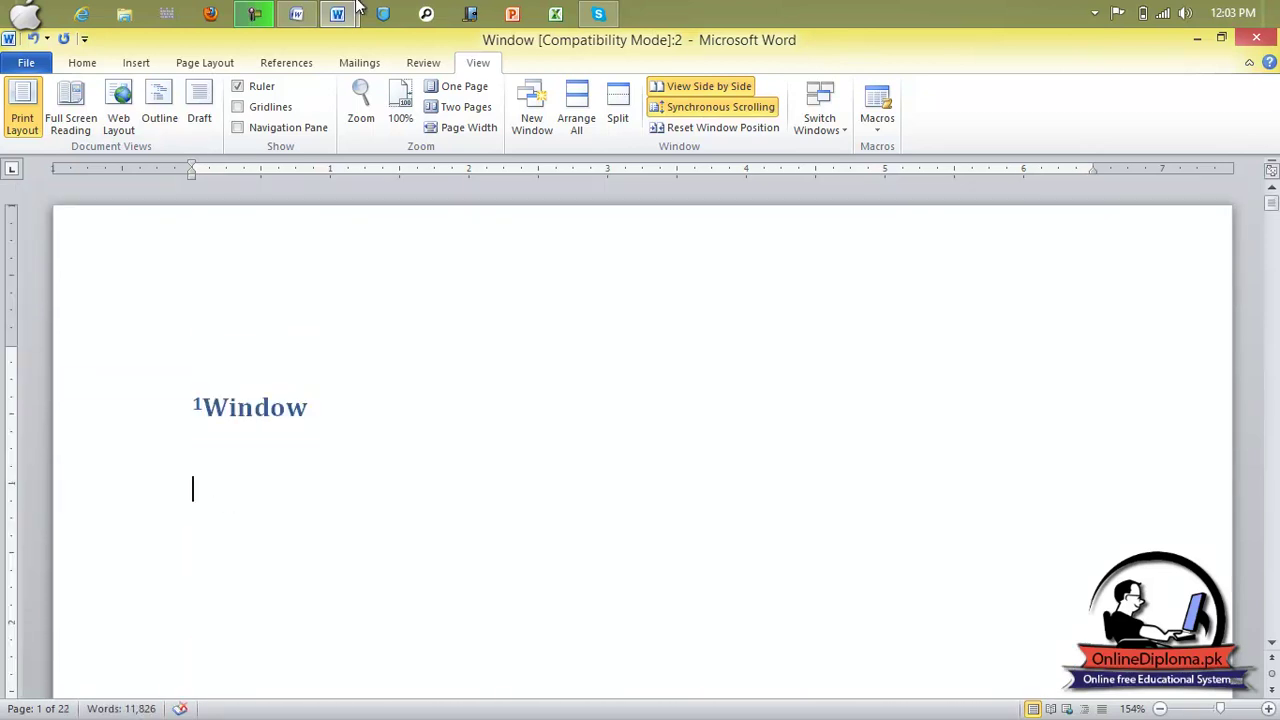
Step: Switch to Document2 and start recording a macro stored in All Documents (Normal.dotm), with a short first name as its macro name
left_click(300, 13)
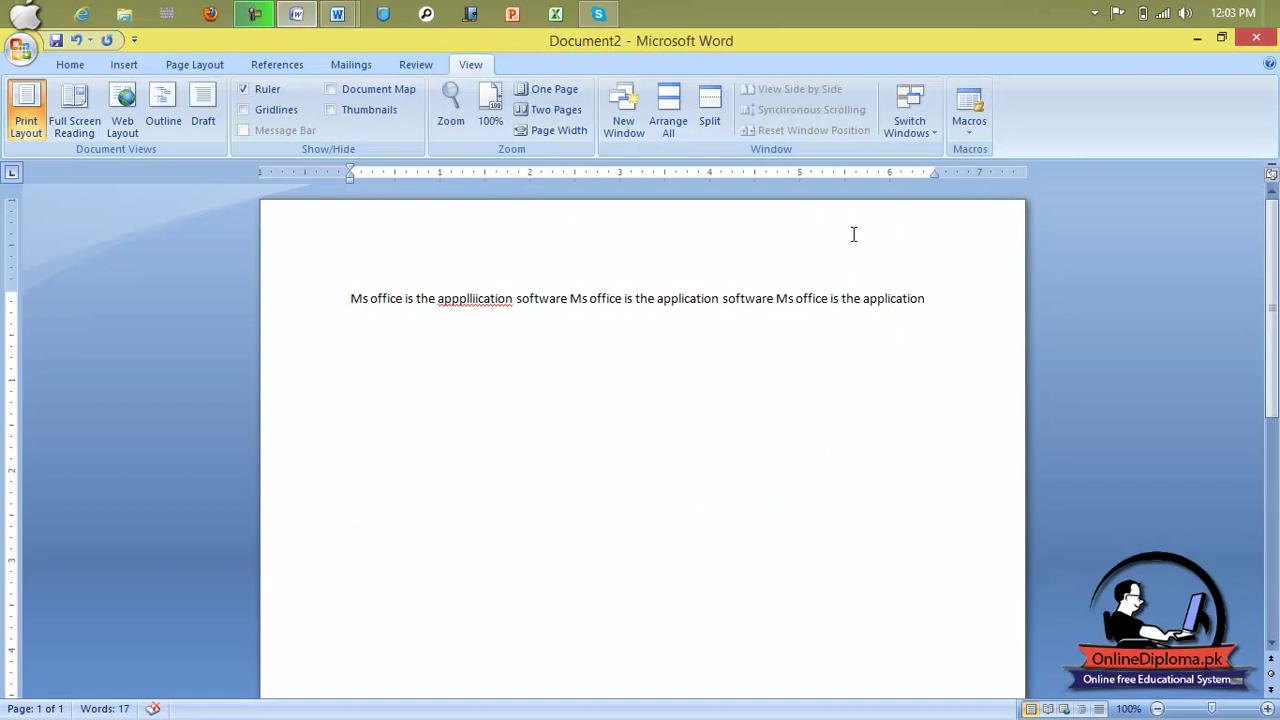
left_click(971, 138)
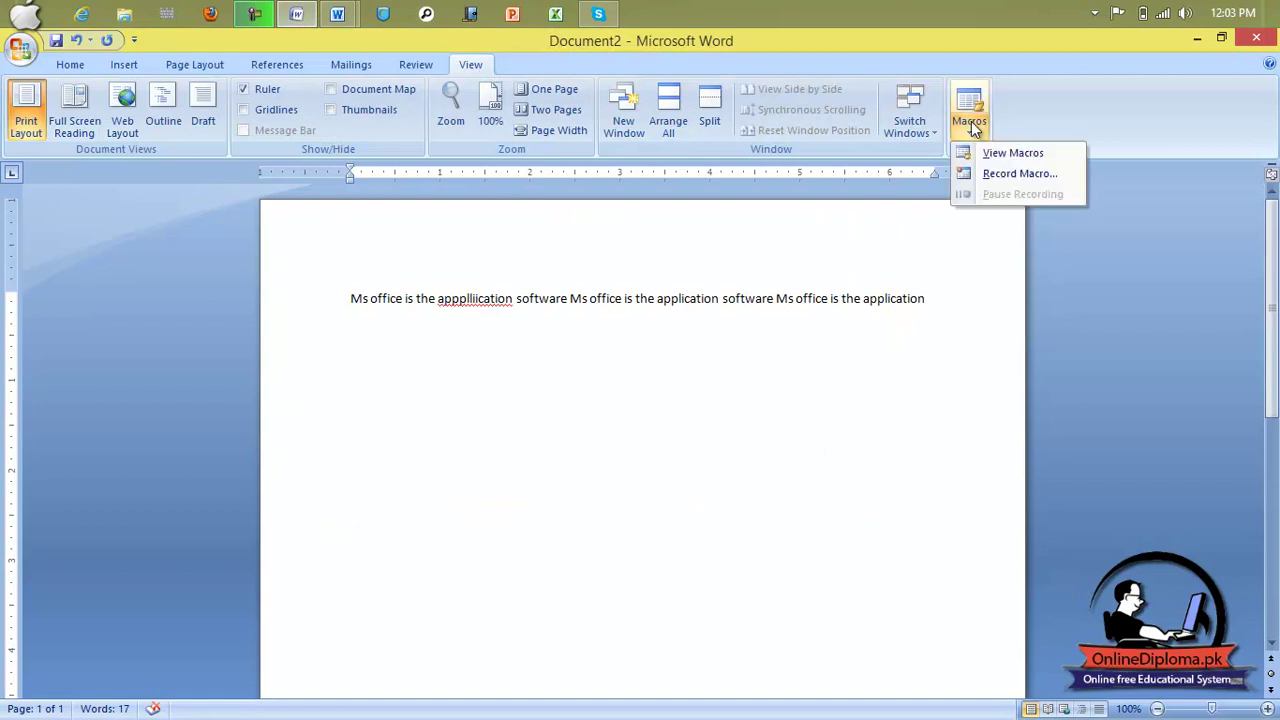
left_click(995, 175)
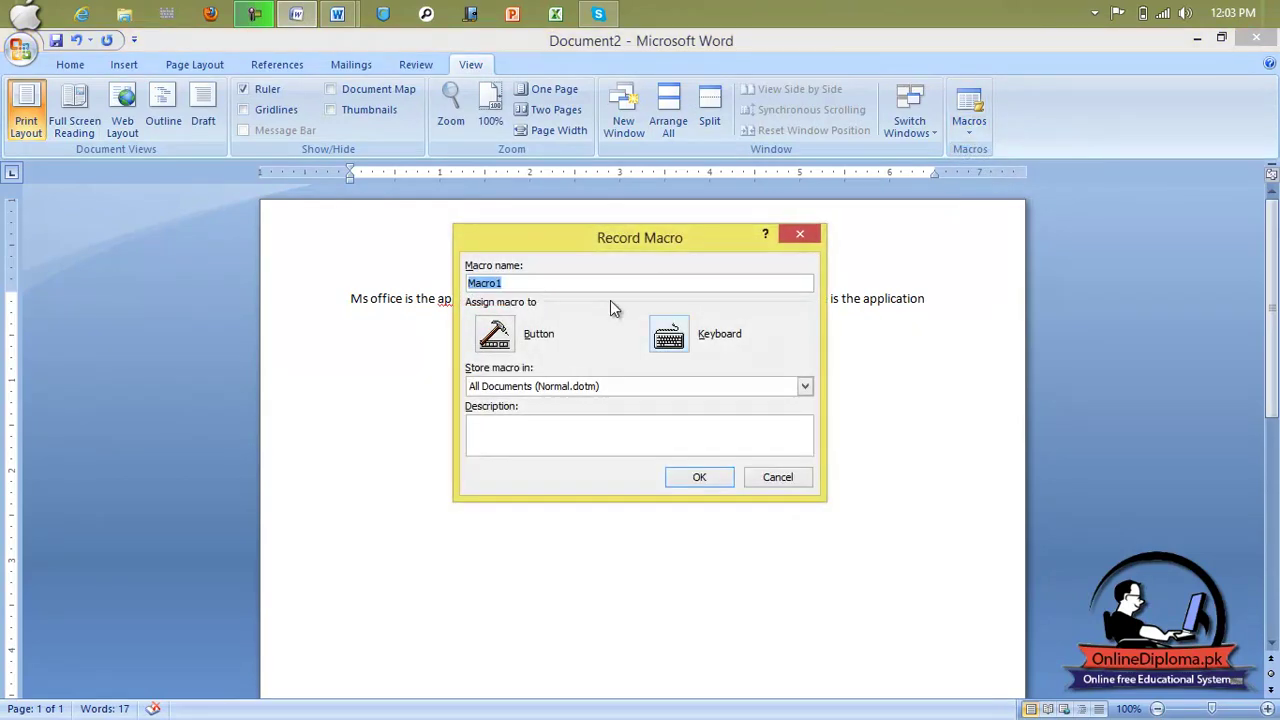
type("ali")
key("Return")
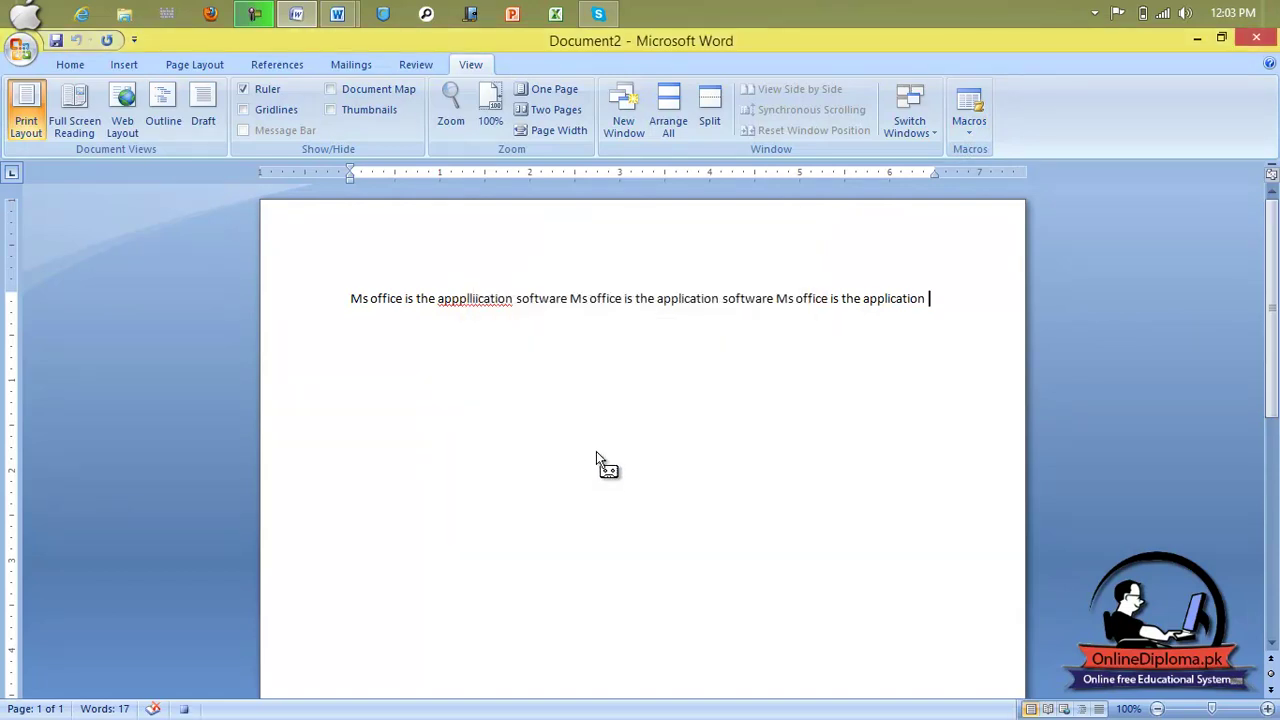
Step: Add six line breaks and four lines of random filler letters after the existing sentence, and stop the macro recording
key("Return")
key("Return")
key("Return")
key("Return")
key("Return")
key("Return")
type("kjfljksdlfkjlsadkjflksdjlkfjlsajflasjf")
key("Return")
type("sdf;asdlfjlasdkjflkasjflkasjfo3iwjasdo")
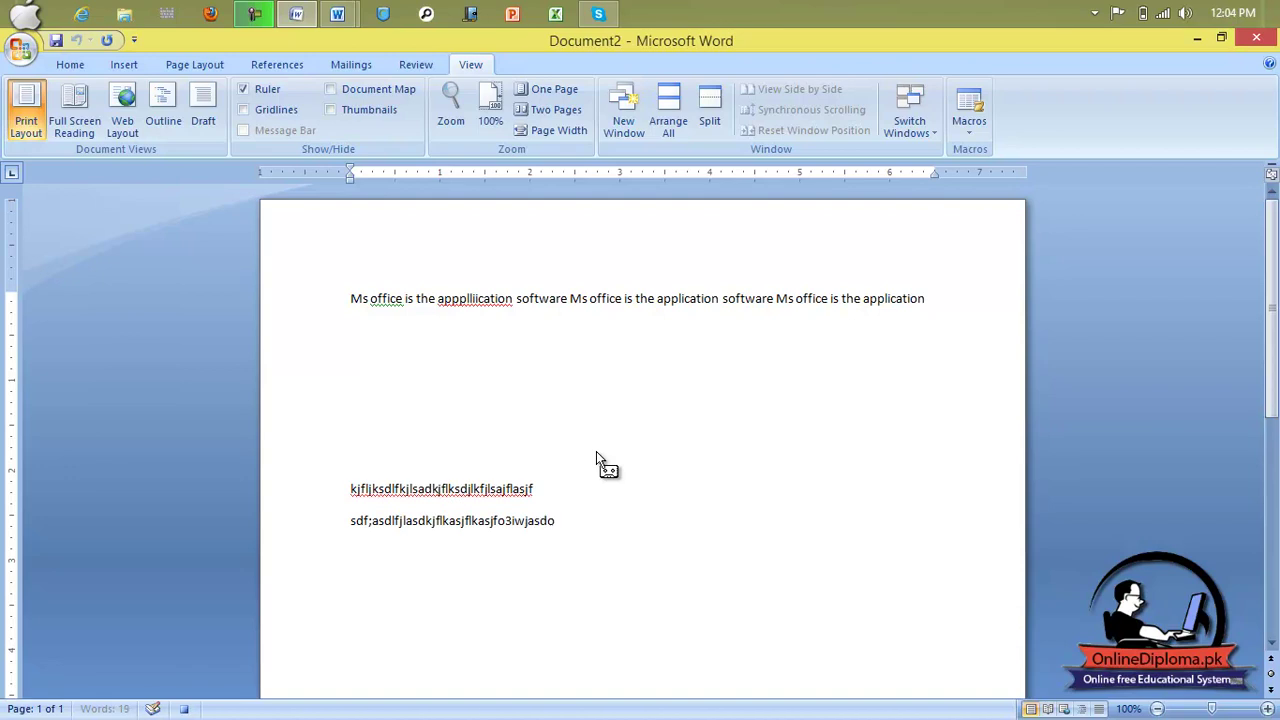
type("fijaslkdfjosjlasjofijaslfjasoifjlsakjfo")
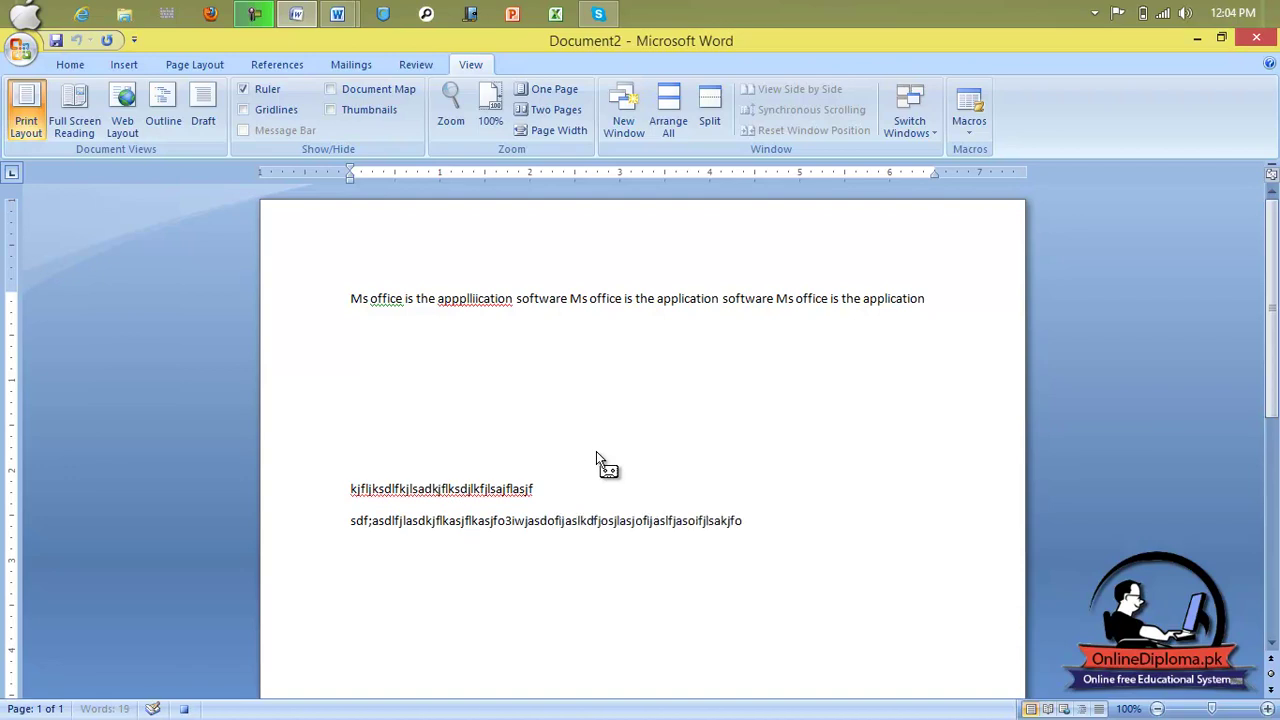
type("sijflkjsoifjlskfjosifjlsjfoisj")
key("Return")
type("lfjklksajdfoasifjlaskdjfo")
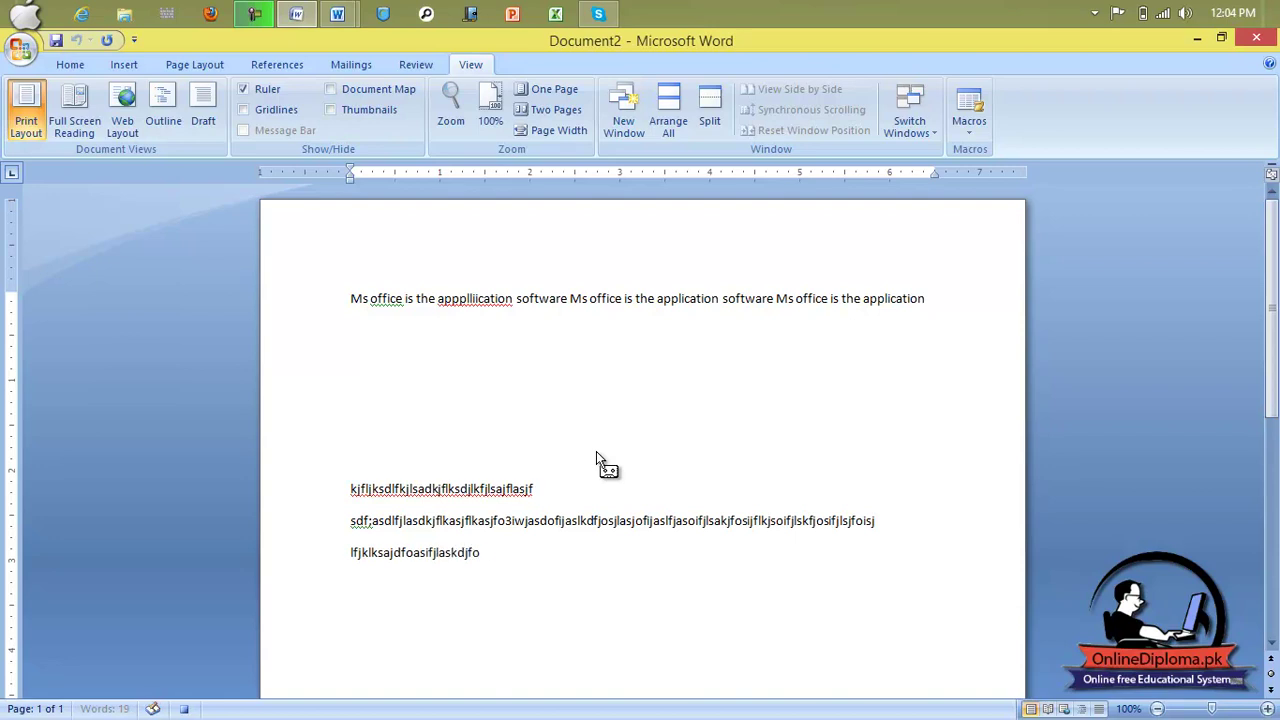
type("asijflkasjofiasjlfjksojflksjfosiajfl")
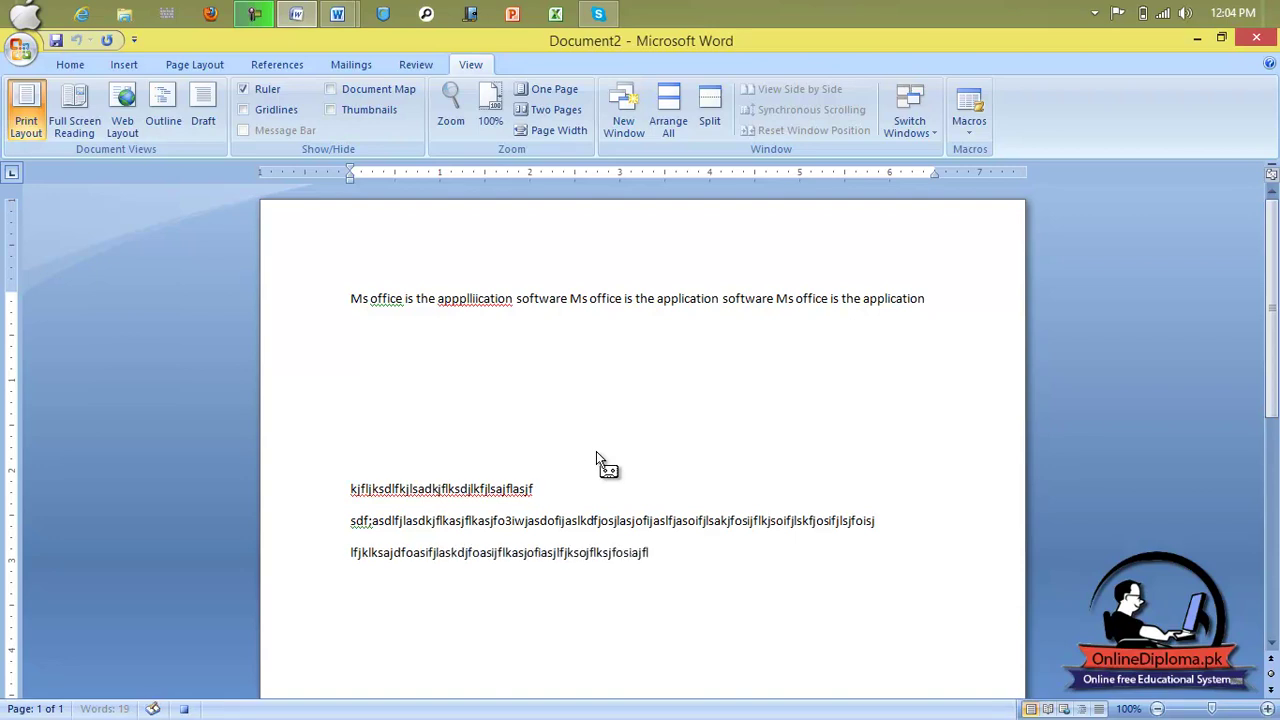
type("asjofjaslkfjoasifjlasjfoasdifjlaskjfoasijfasklj")
key("Return")
type("fl;ask;flask;fkl")
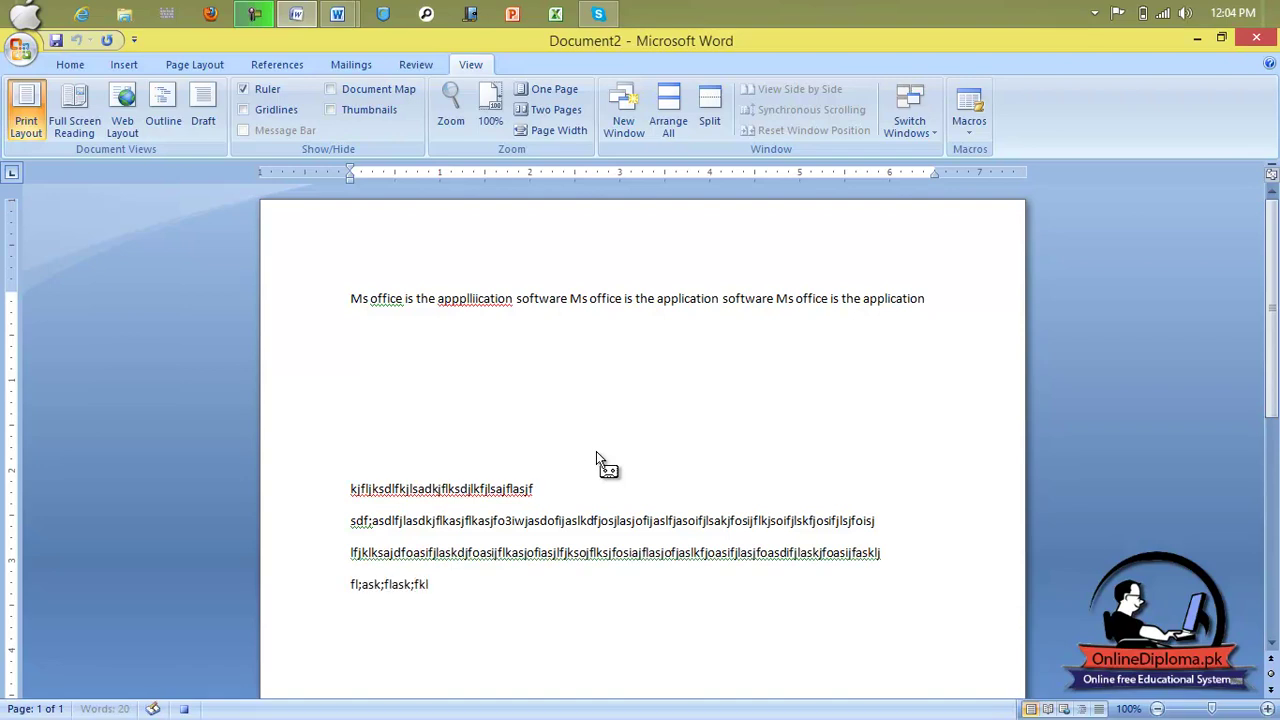
type("as;lfkasl;jkflasjkfasiojfoasj")
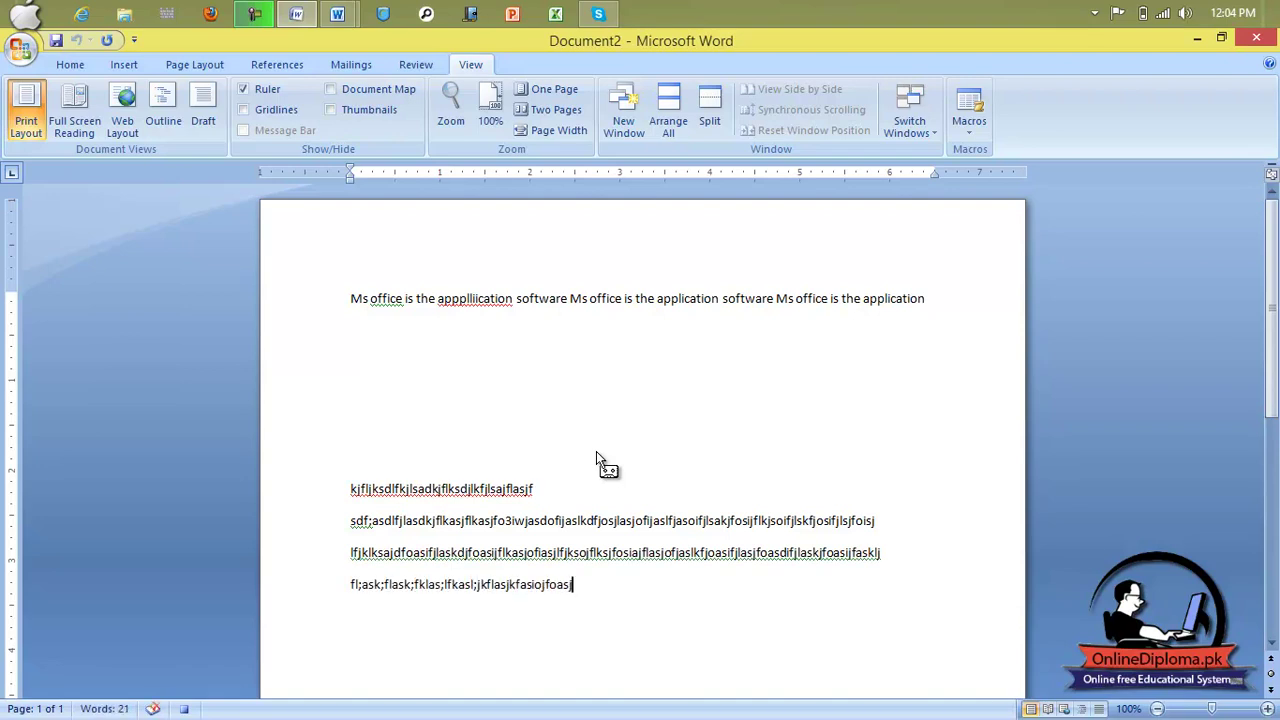
left_click(971, 126)
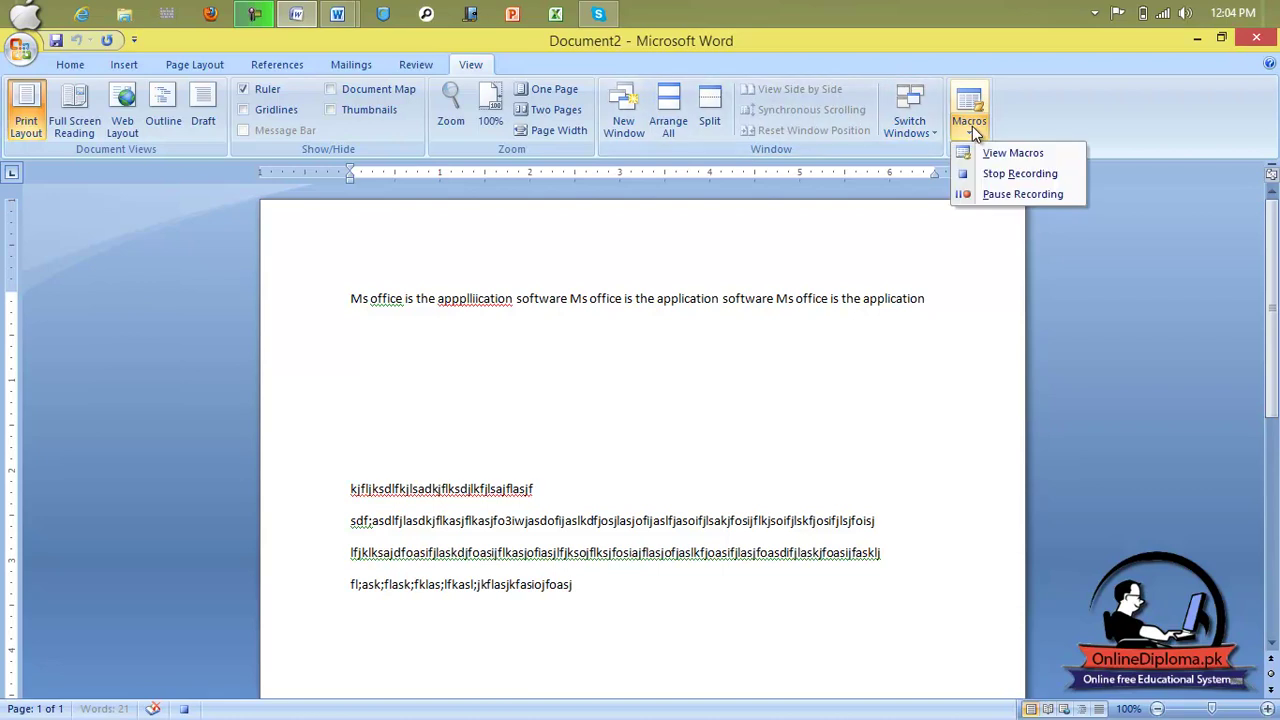
left_click(1018, 174)
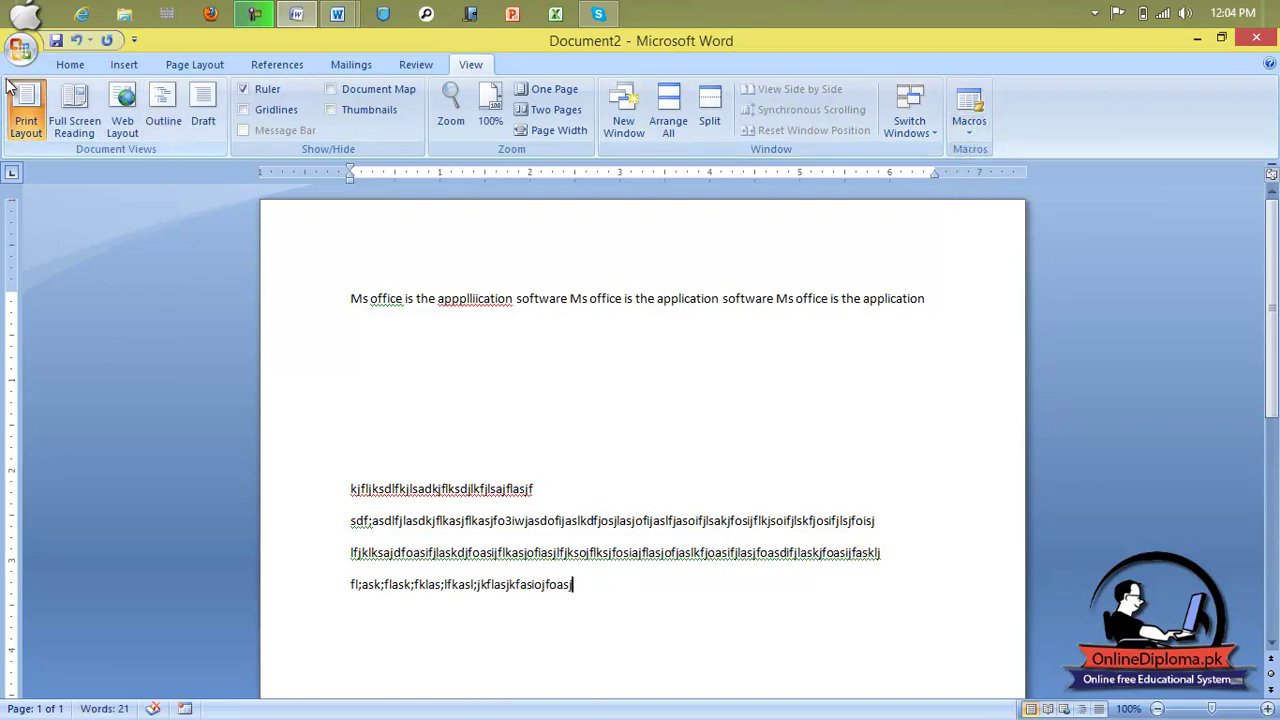
Step: Create a new blank document from the Blank document template
left_click(20, 47)
left_click(30, 90)
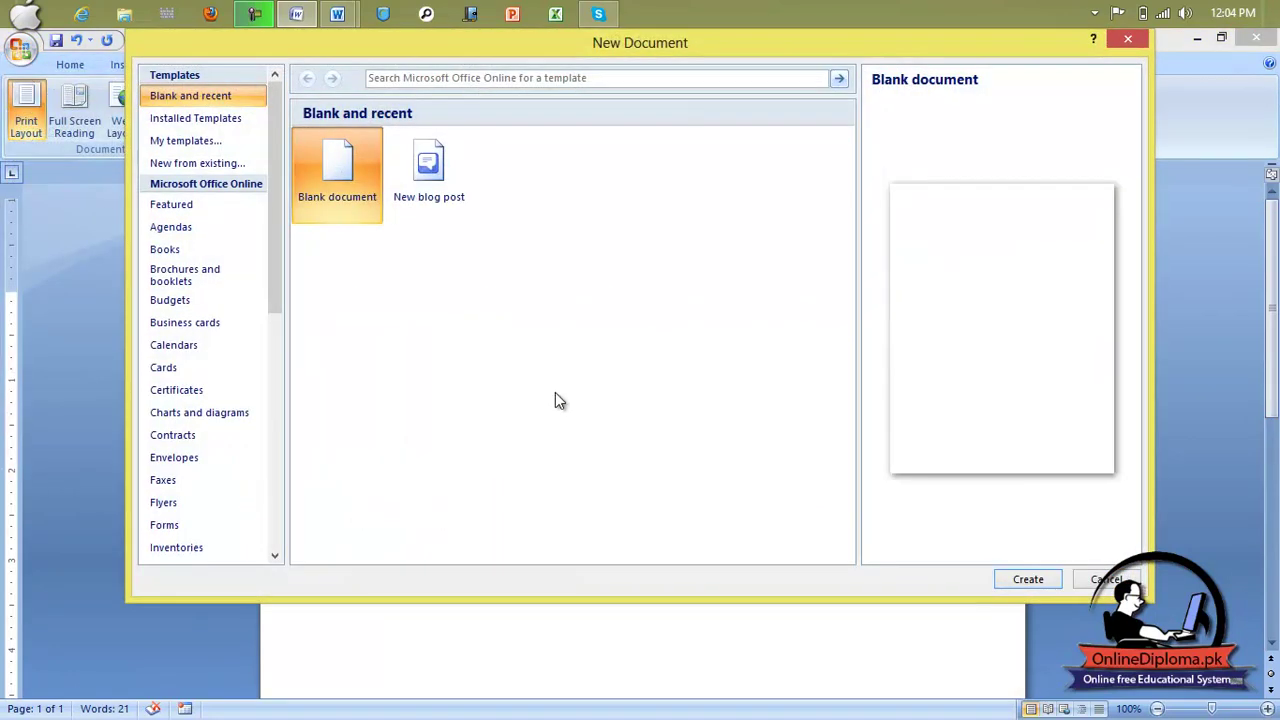
left_click(1028, 580)
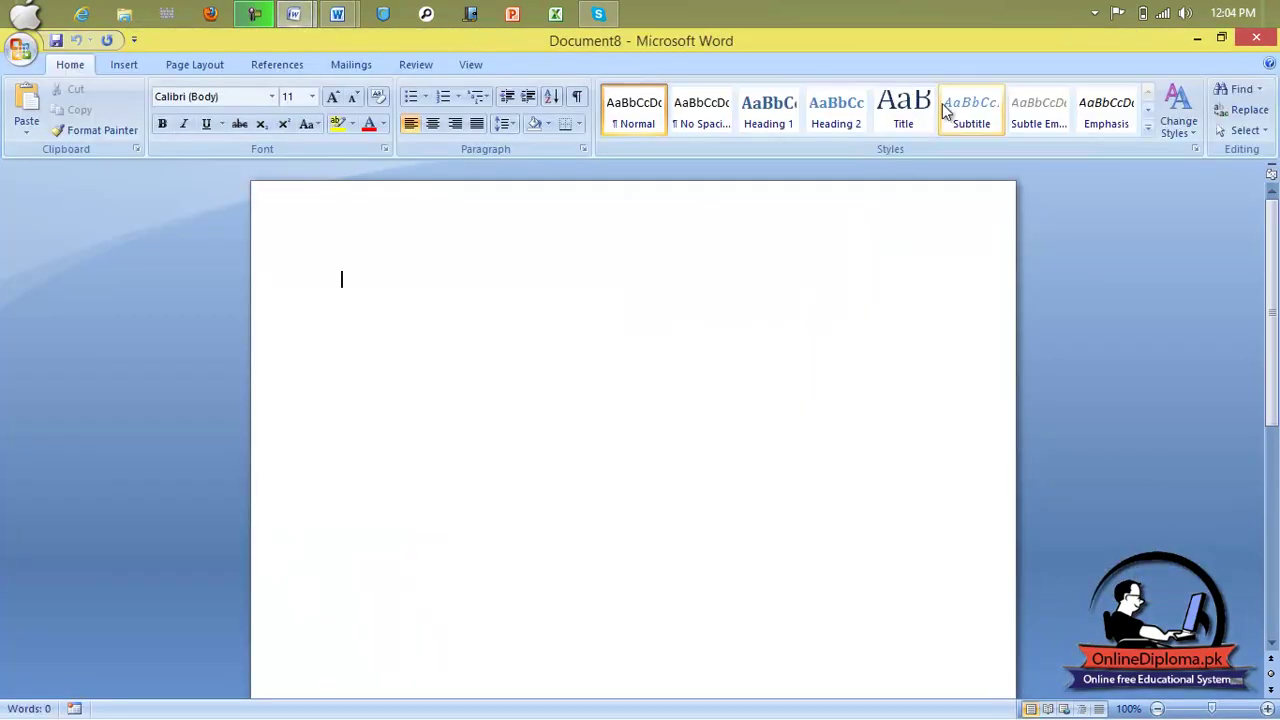
Step: Run the recorded macro in the new document, and select the filler text it inserts
left_click(462, 67)
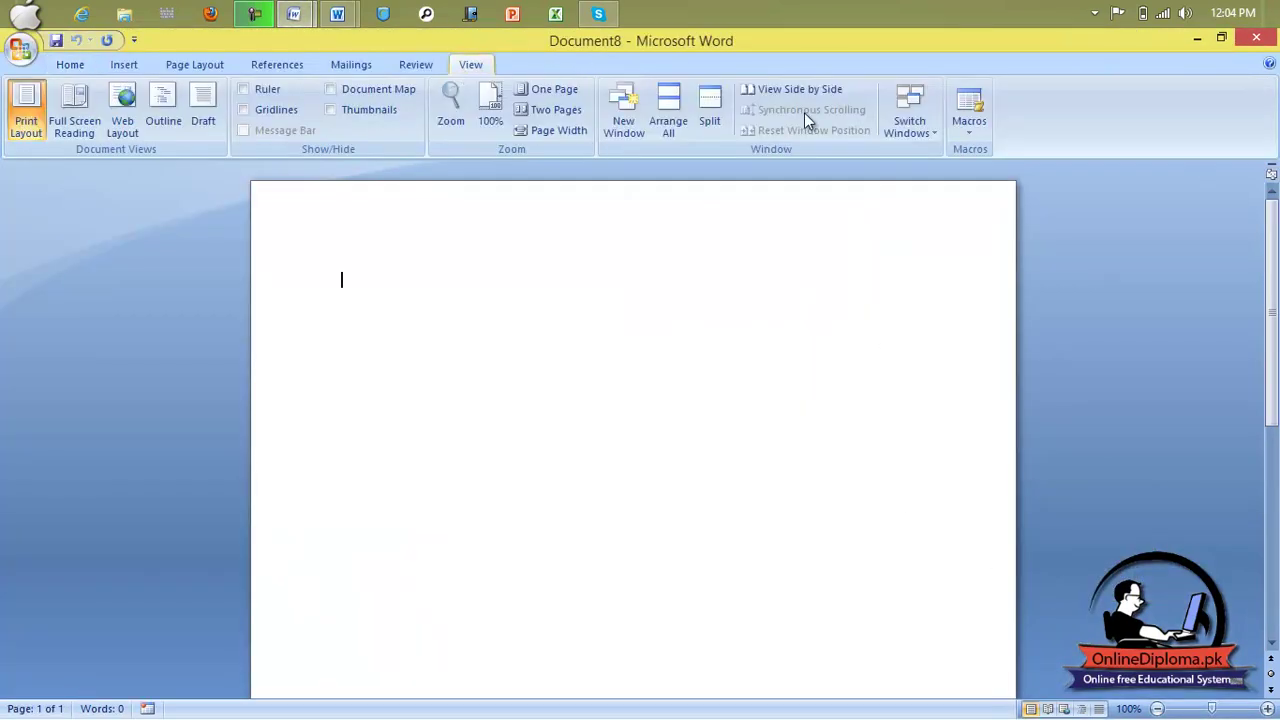
left_click(972, 128)
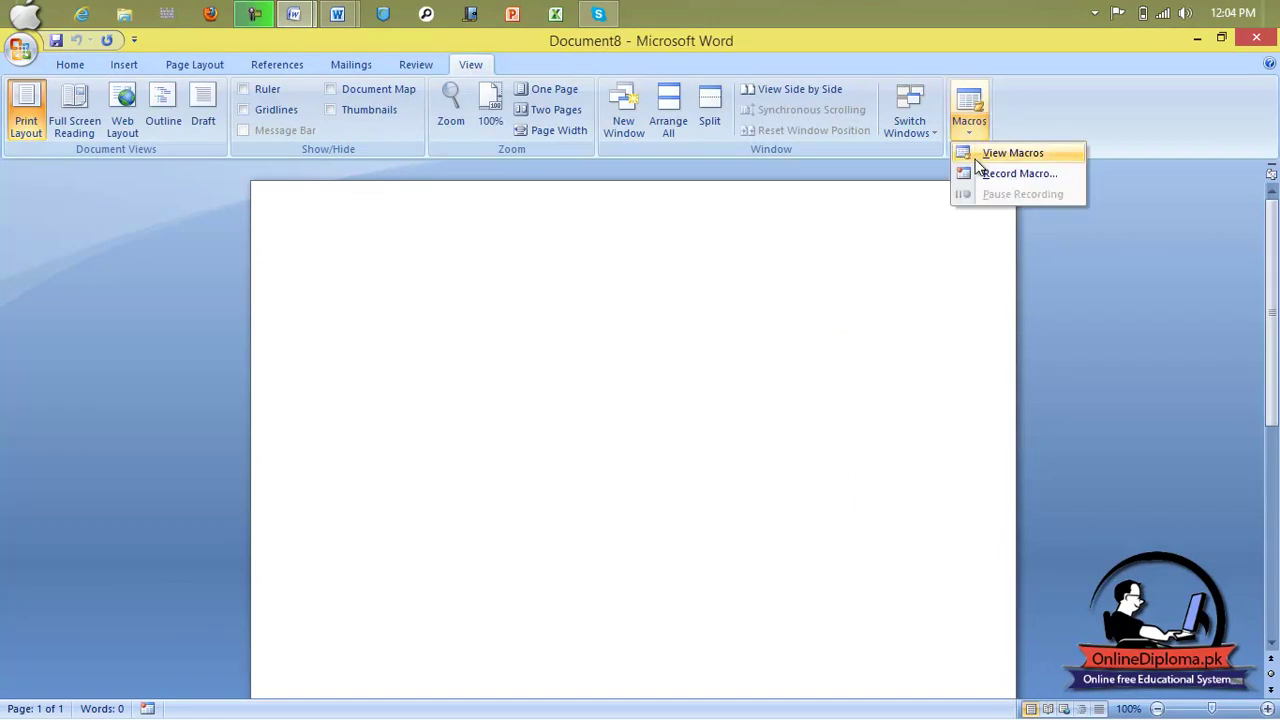
left_click(976, 155)
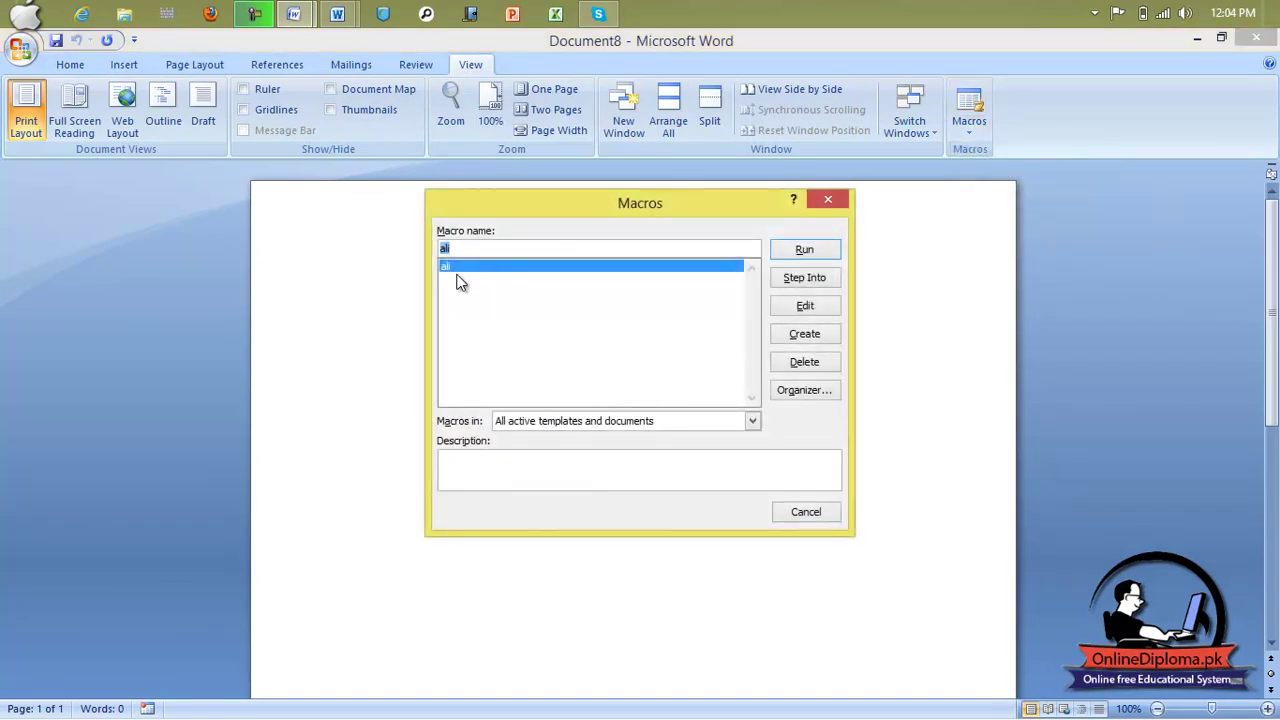
left_click(781, 258)
left_click_drag(590, 550, 328, 457)
left_click_drag(519, 563, 583, 583)
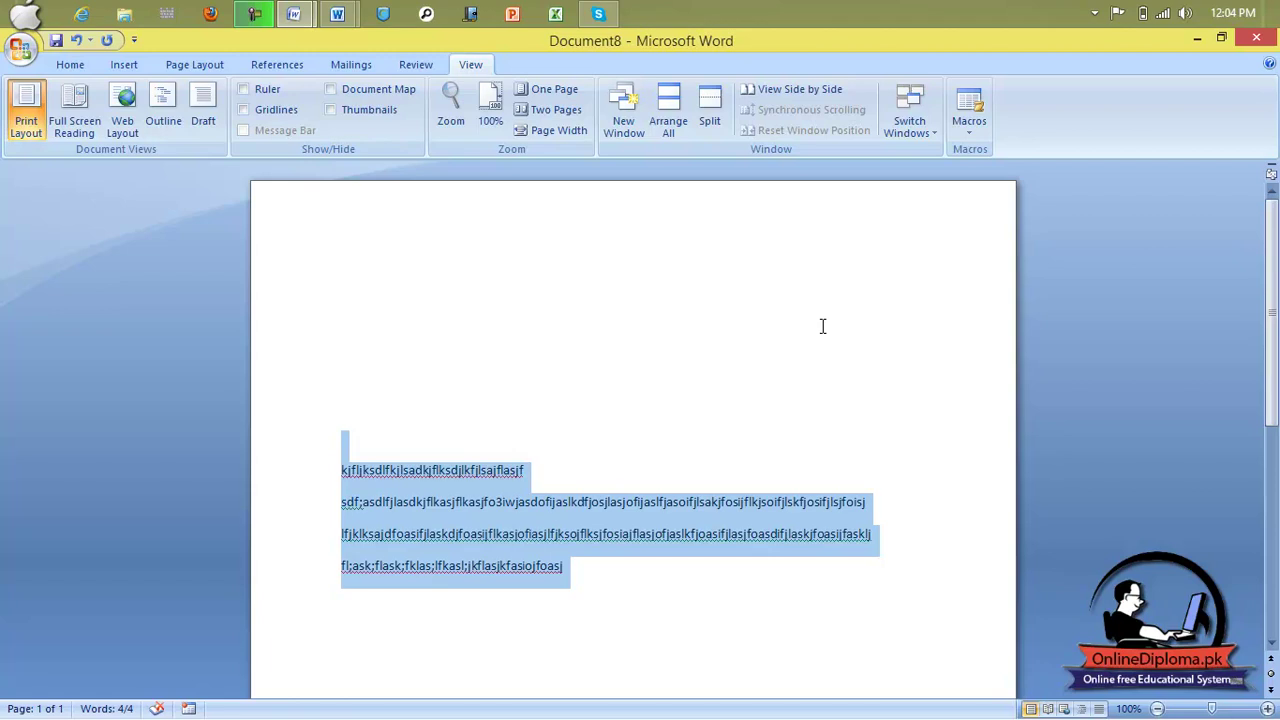
Step: Minimize the new document, Document2 and window 2 of the Window document
mouse_move(1278, 2)
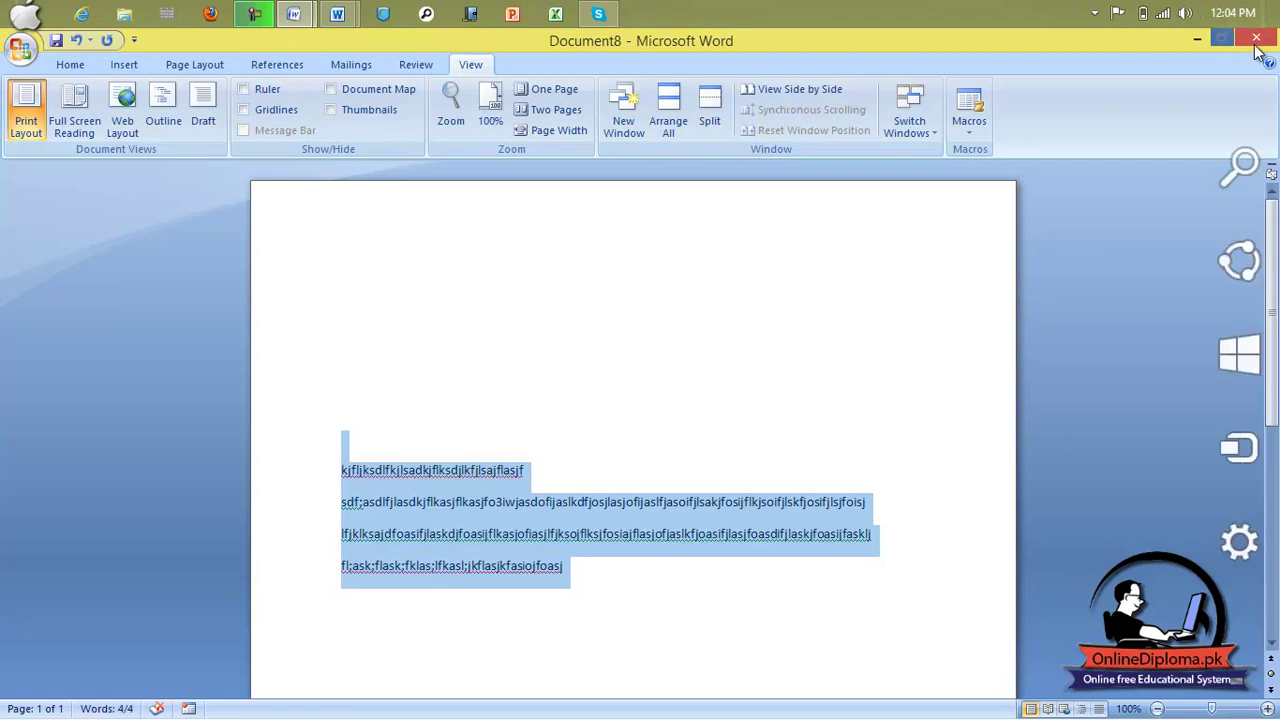
left_click(1202, 45)
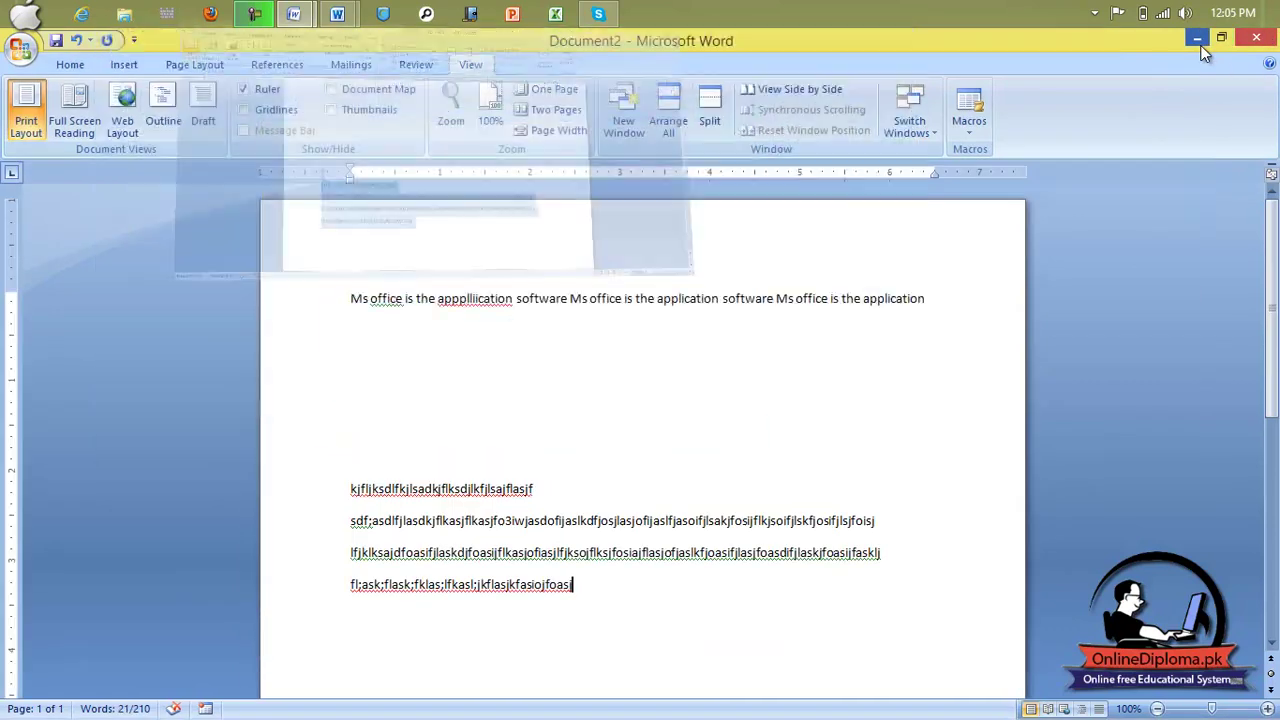
left_click(1196, 39)
left_click(1194, 40)
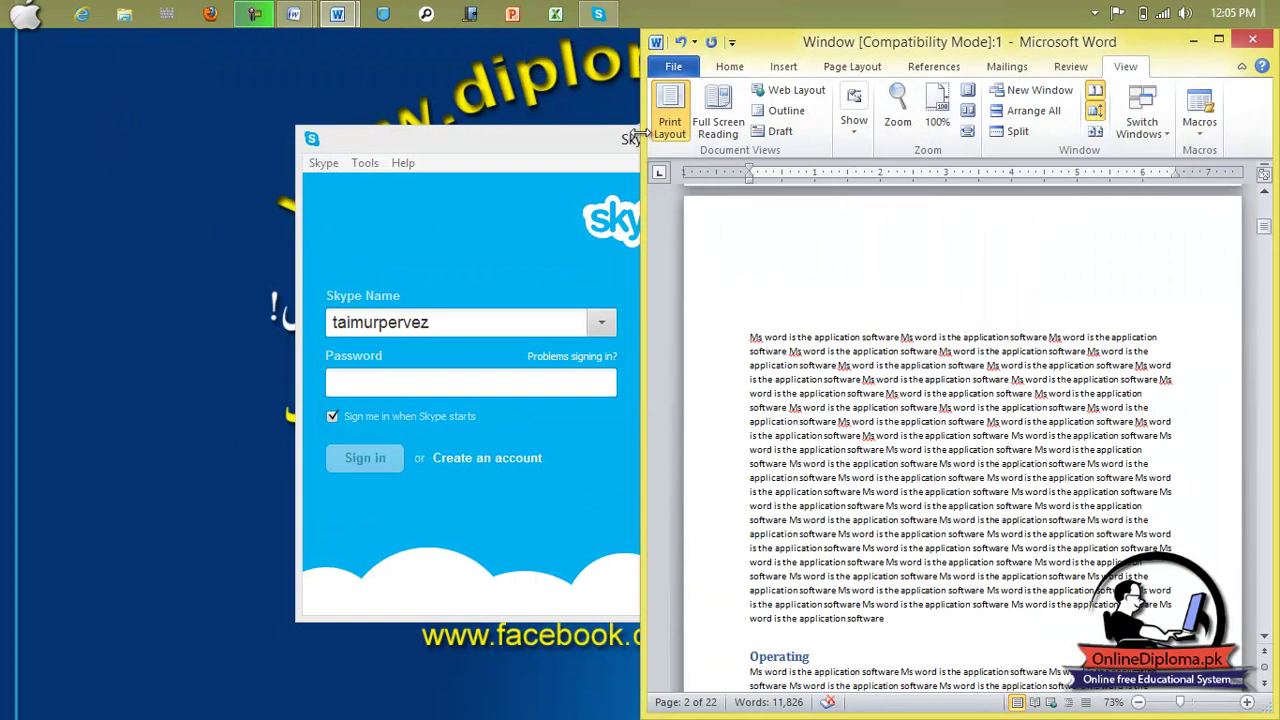